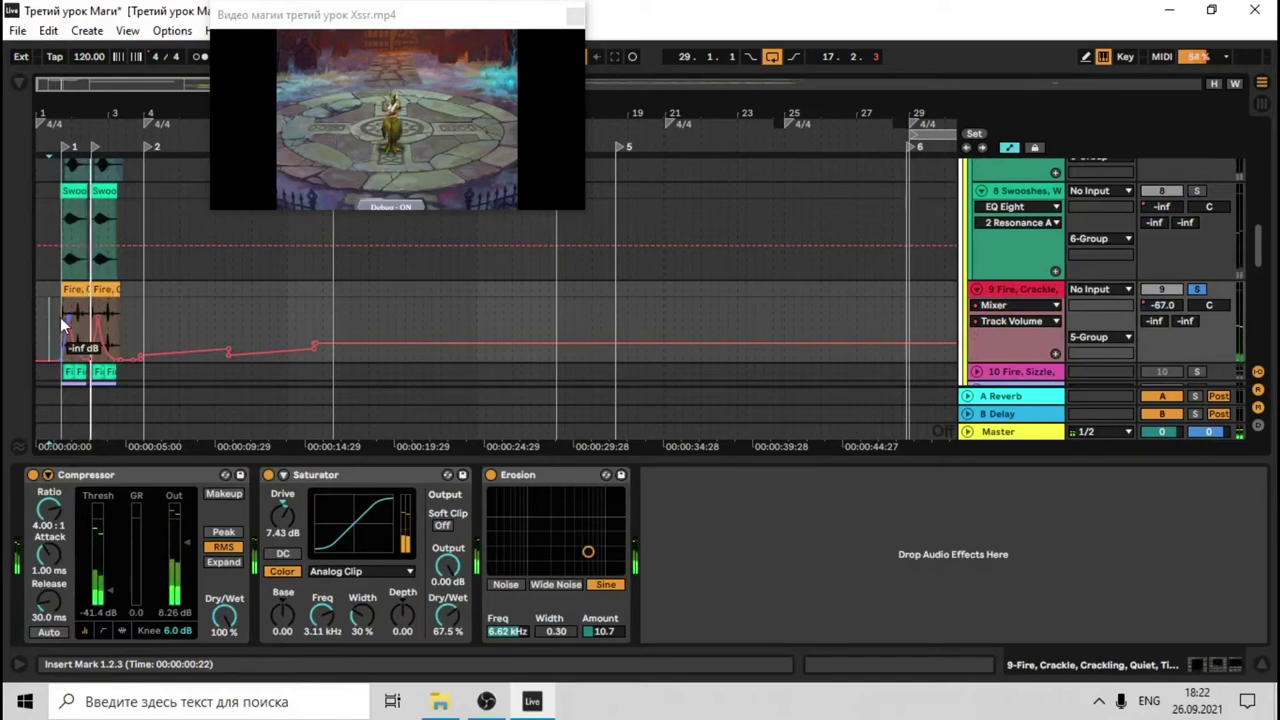
Step: Audition tracks 11 Audio and 12 Audio in solo, playing from just before their first clips near marker 1
{"action": "scroll", "coordinate": [1209, 257], "scroll_direction": "down", "scroll_amount": 3}
{"action": "left_click", "coordinate": [1196, 298]}
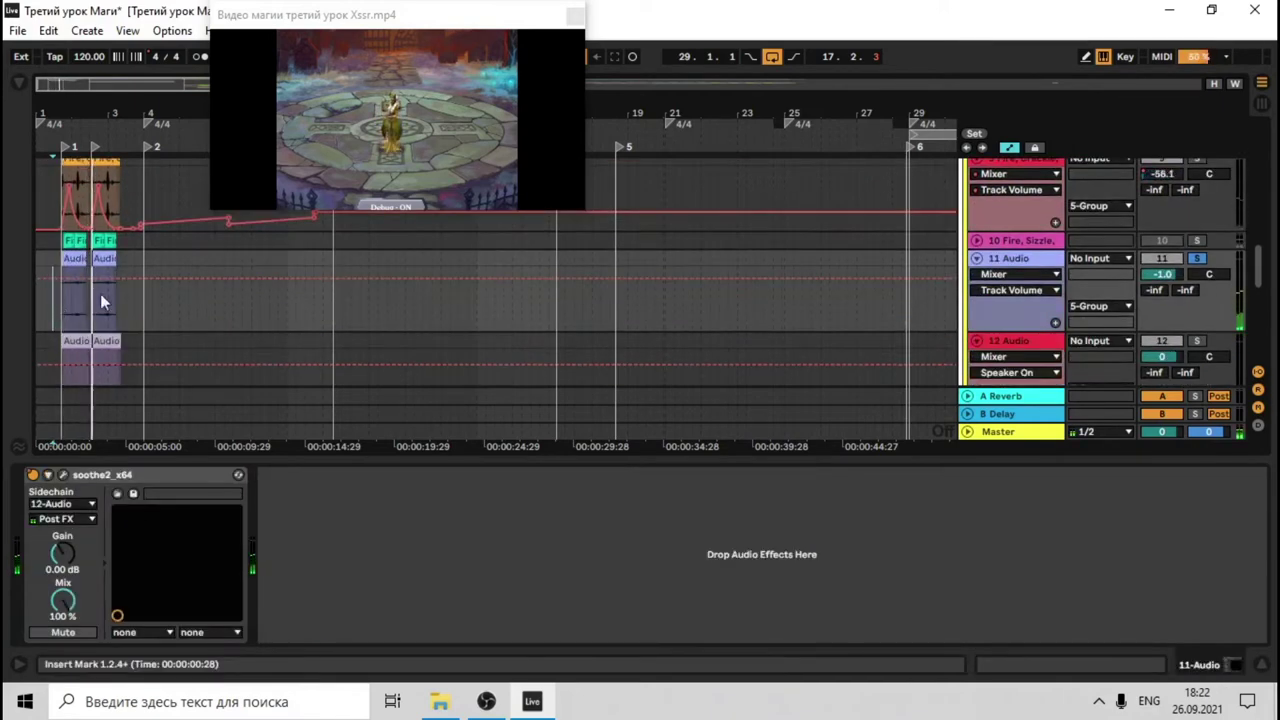
{"action": "scroll", "coordinate": [100, 301], "scroll_direction": "down", "scroll_amount": 2}
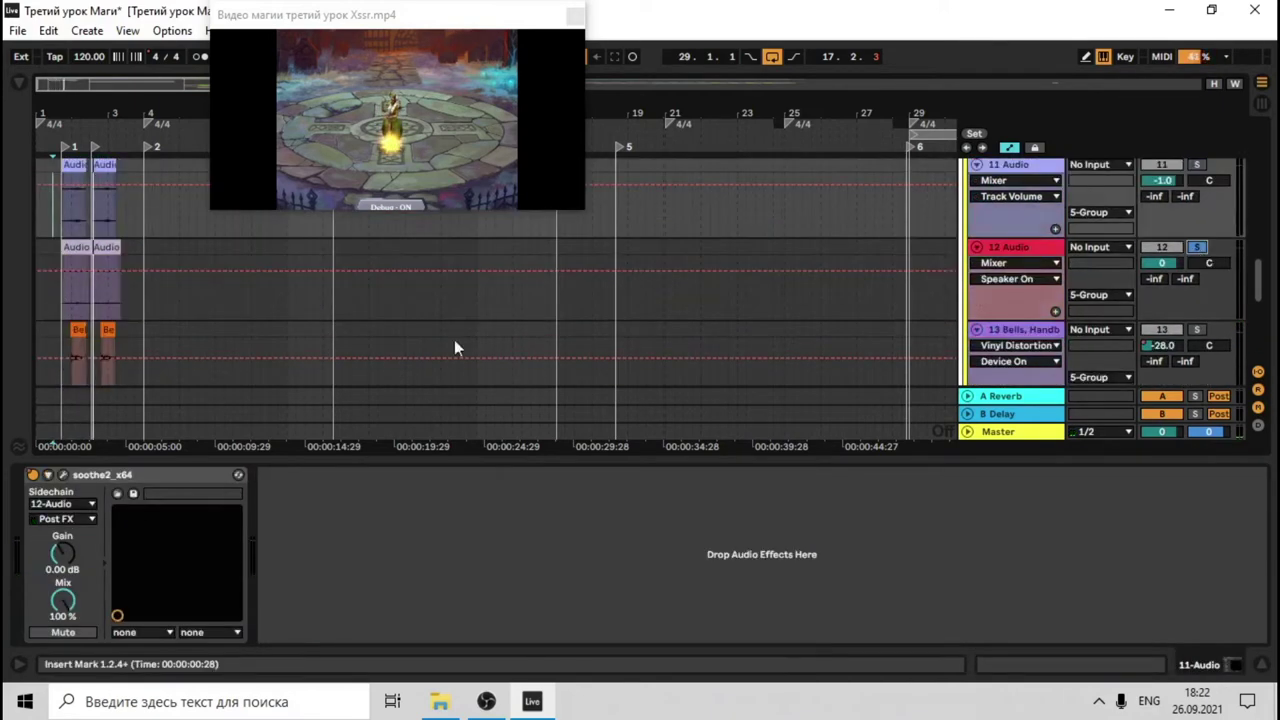
{"action": "left_click", "coordinate": [60, 296]}
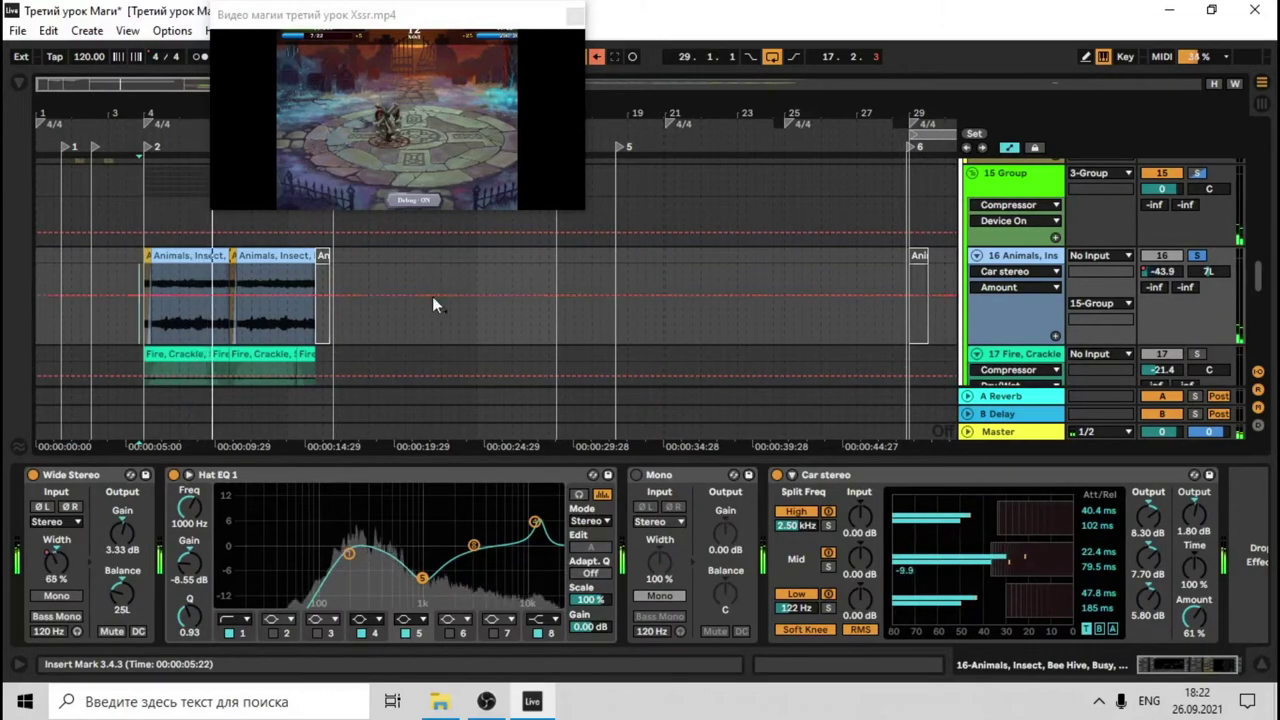
Step: Audition the fire crackle track 17 and the gore track 18 in solo from just before marker 2
{"action": "scroll", "coordinate": [852, 283], "scroll_direction": "down", "scroll_amount": 2}
{"action": "left_click", "coordinate": [1057, 297]}
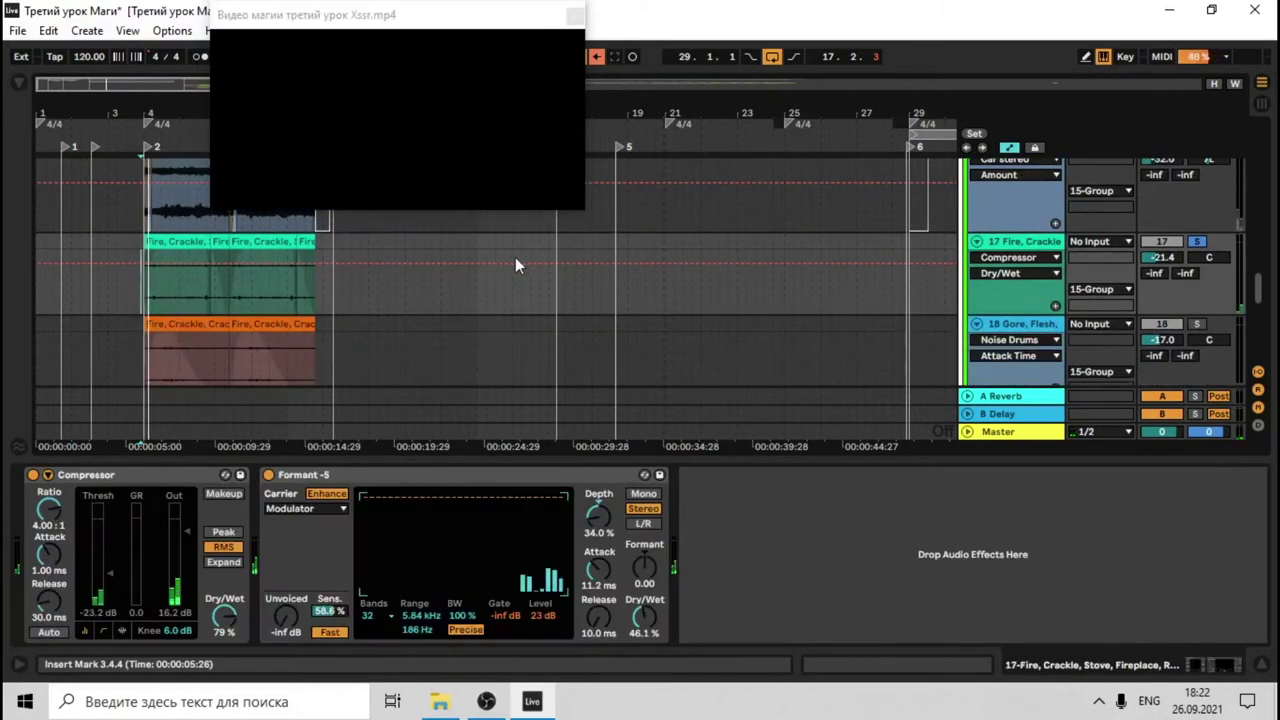
{"action": "left_click", "coordinate": [1197, 323]}
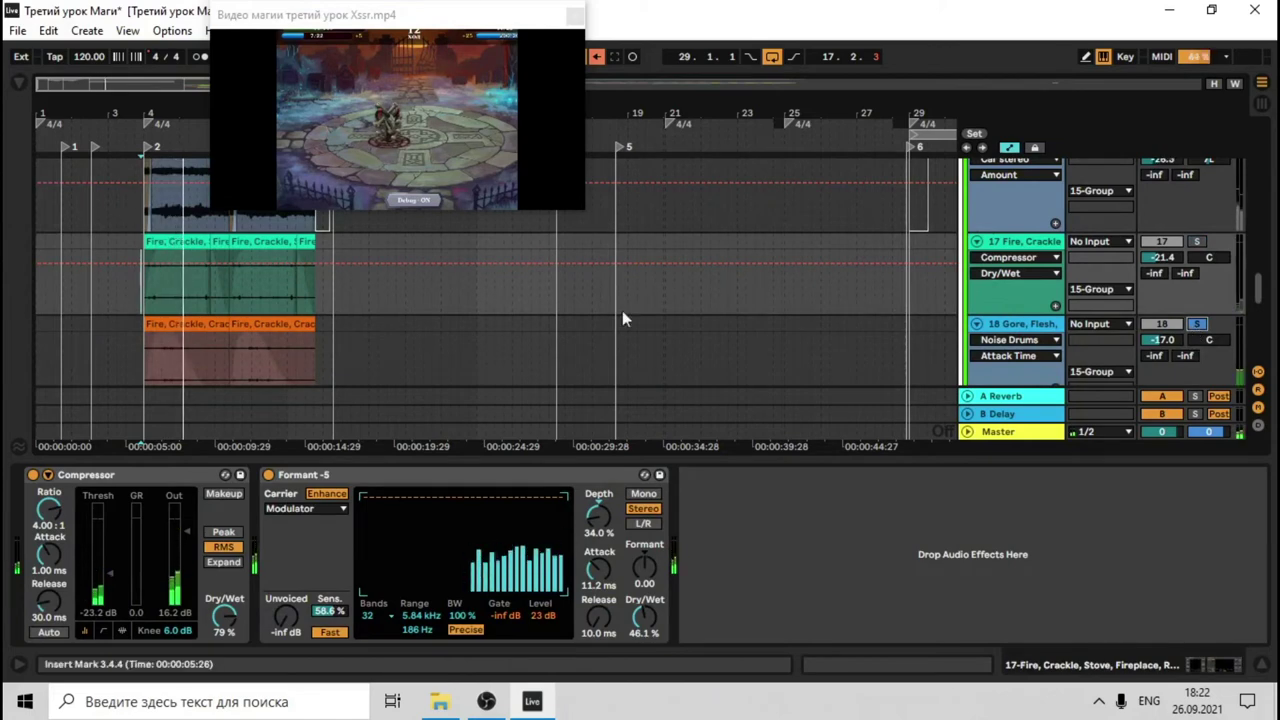
{"action": "left_click", "coordinate": [139, 357]}
{"action": "key", "text": "space"}
Step: Audition the 19 Serum_x64, 20 Audio and 21 Animals, Reptile tracks in solo from just before marker 2
{"action": "scroll", "coordinate": [139, 357], "scroll_direction": "down", "scroll_amount": 3}
{"action": "left_click", "coordinate": [1020, 200]}
{"action": "left_click", "coordinate": [1197, 201]}
{"action": "key", "text": "space"}
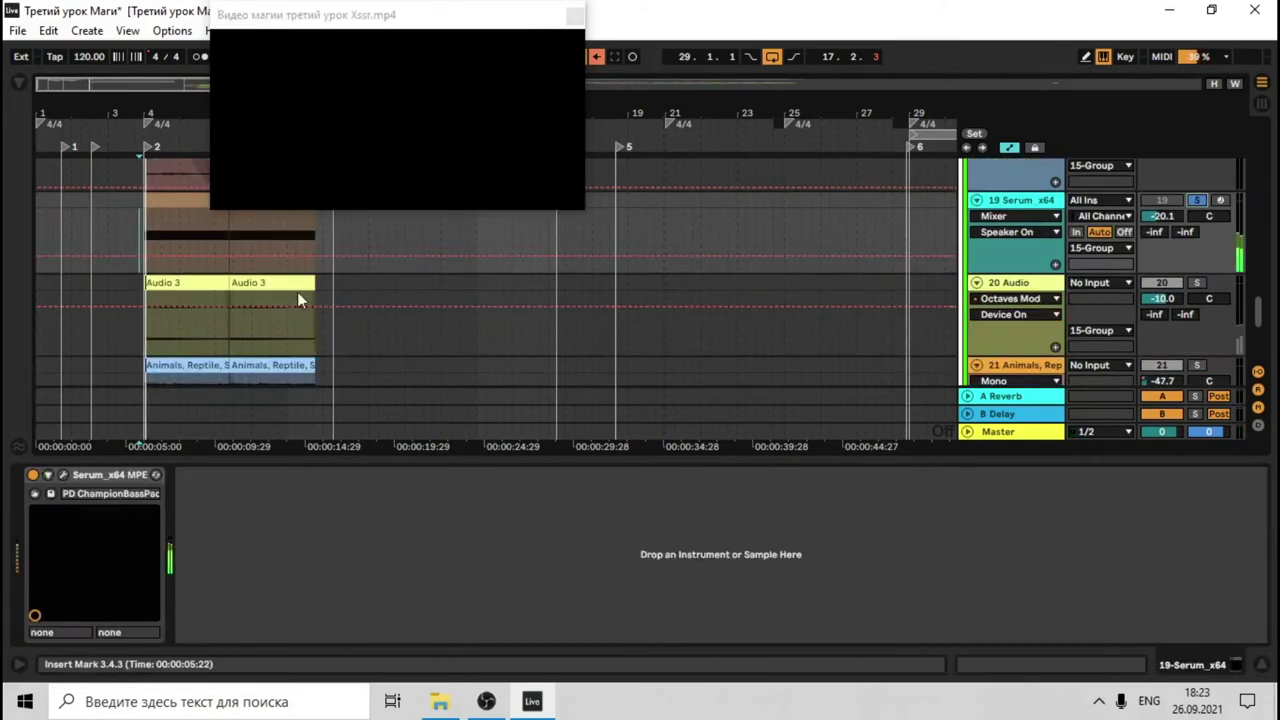
{"action": "left_click", "coordinate": [137, 341]}
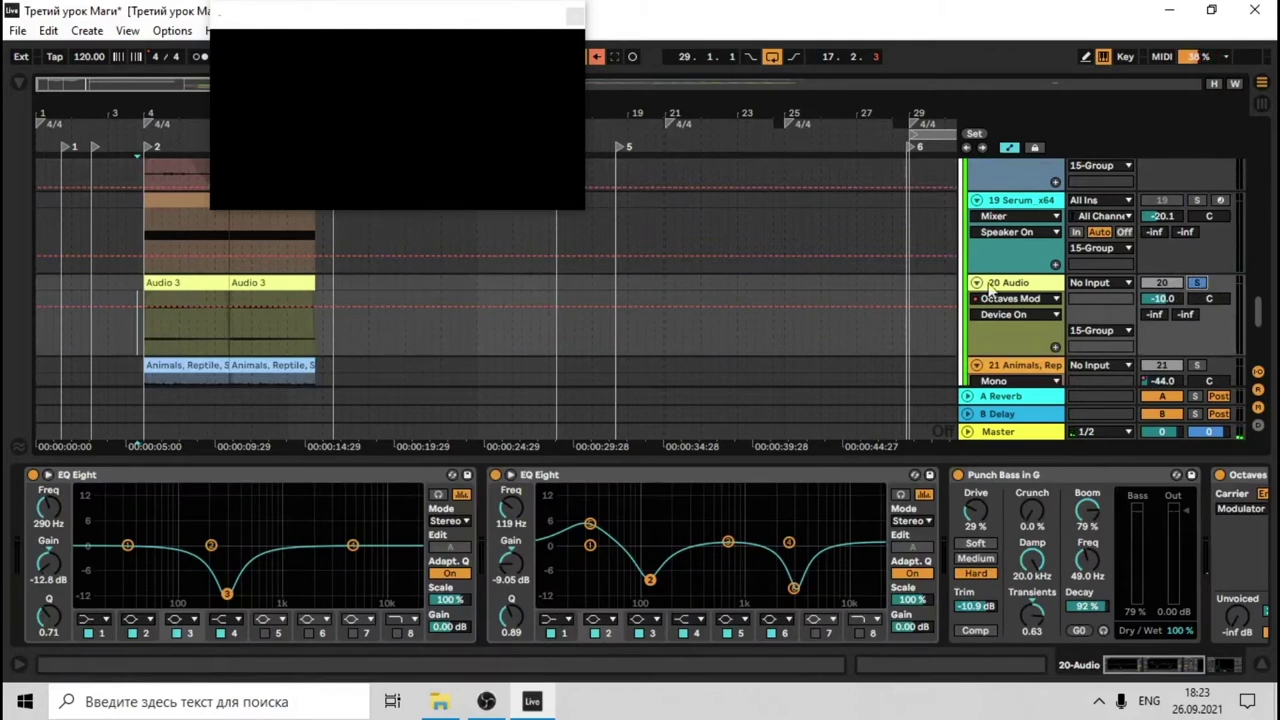
{"action": "scroll", "coordinate": [632, 296], "scroll_direction": "down", "scroll_amount": 5}
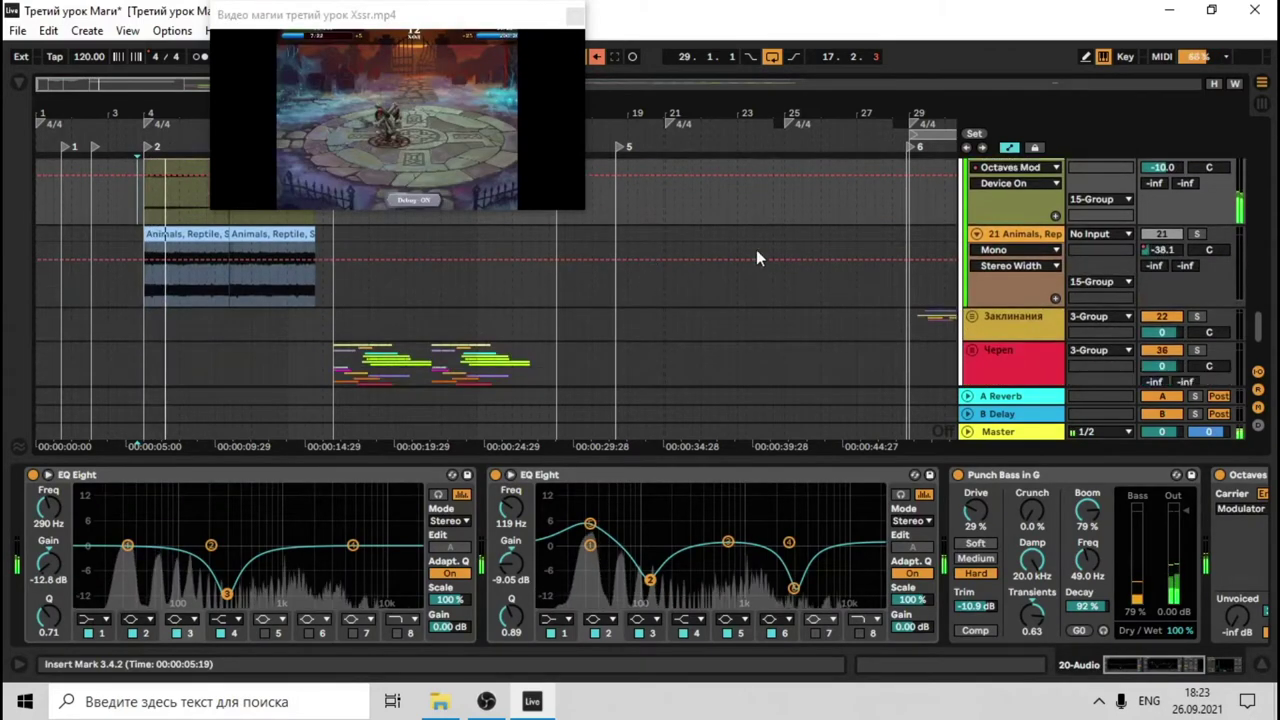
{"action": "left_click_drag", "start_coordinate": [1163, 252], "coordinate": [1180, 240]}
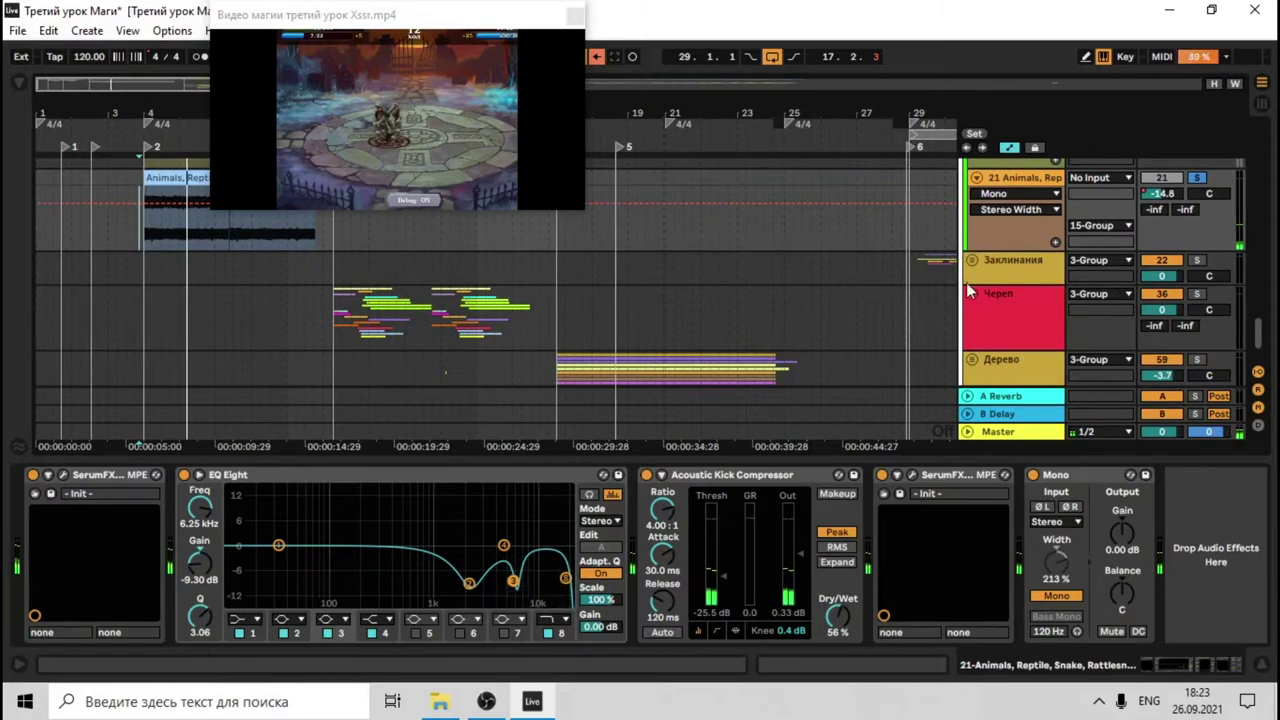
Step: Unfold the Череп group and audition its fire ignite track 38 in solo from before the first clip
{"action": "scroll", "coordinate": [973, 274], "scroll_direction": "down", "scroll_amount": 1}
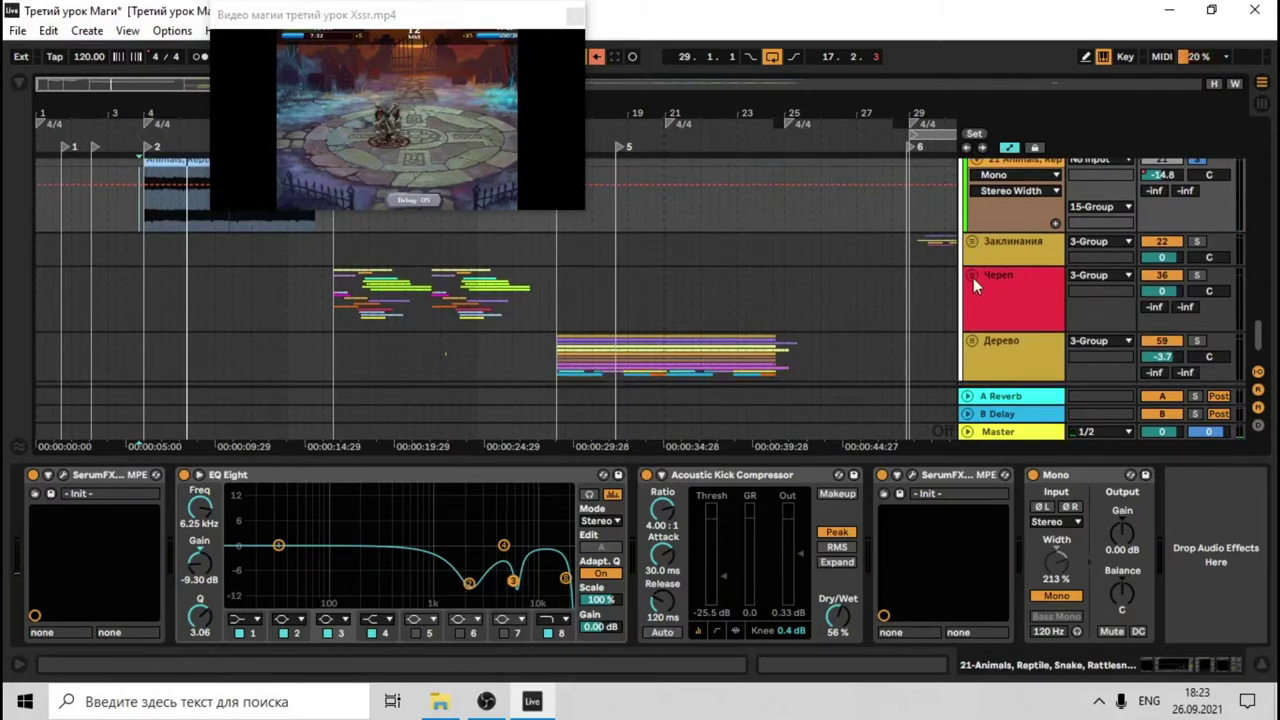
{"action": "left_click", "coordinate": [973, 283]}
{"action": "scroll", "coordinate": [325, 240], "scroll_direction": "down", "scroll_amount": 3}
{"action": "left_click", "coordinate": [325, 240]}
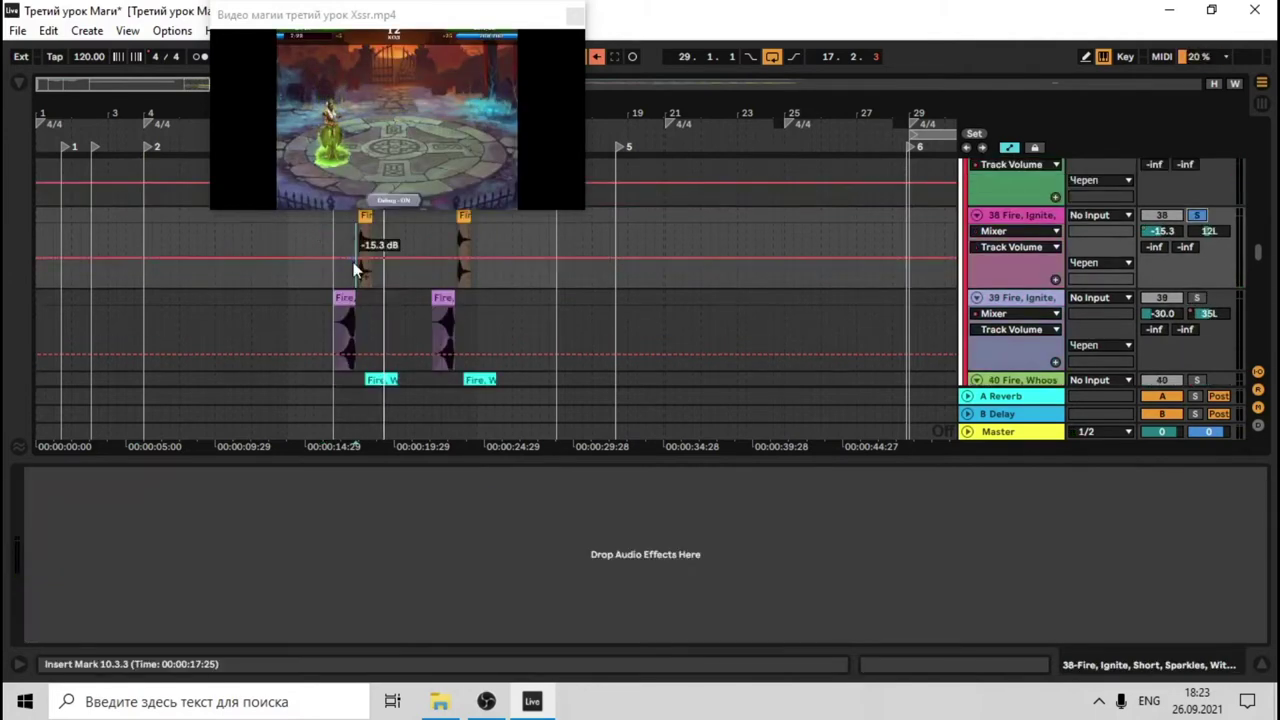
{"action": "key", "text": "space"}
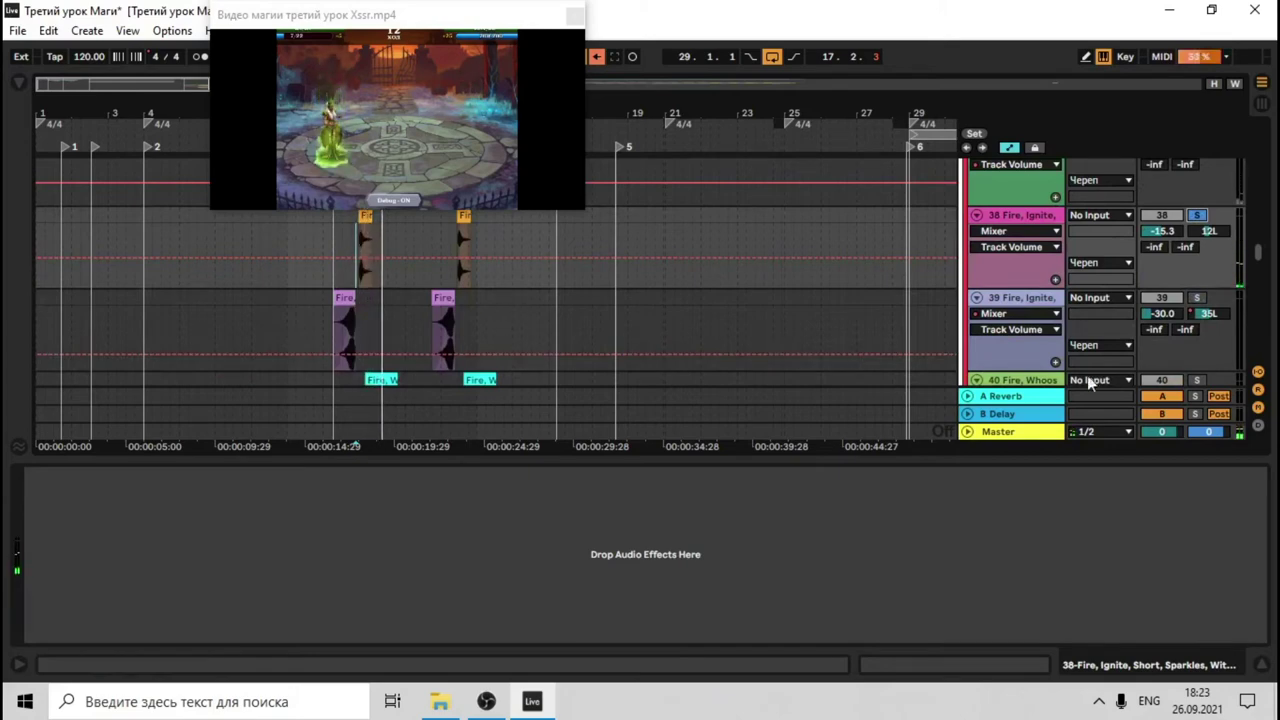
Step: Audition the snake hiss tracks 43 and 44 of the Кислота group together in solo
{"action": "scroll", "coordinate": [292, 300], "scroll_direction": "down", "scroll_amount": 5}
{"action": "left_click", "coordinate": [352, 310]}
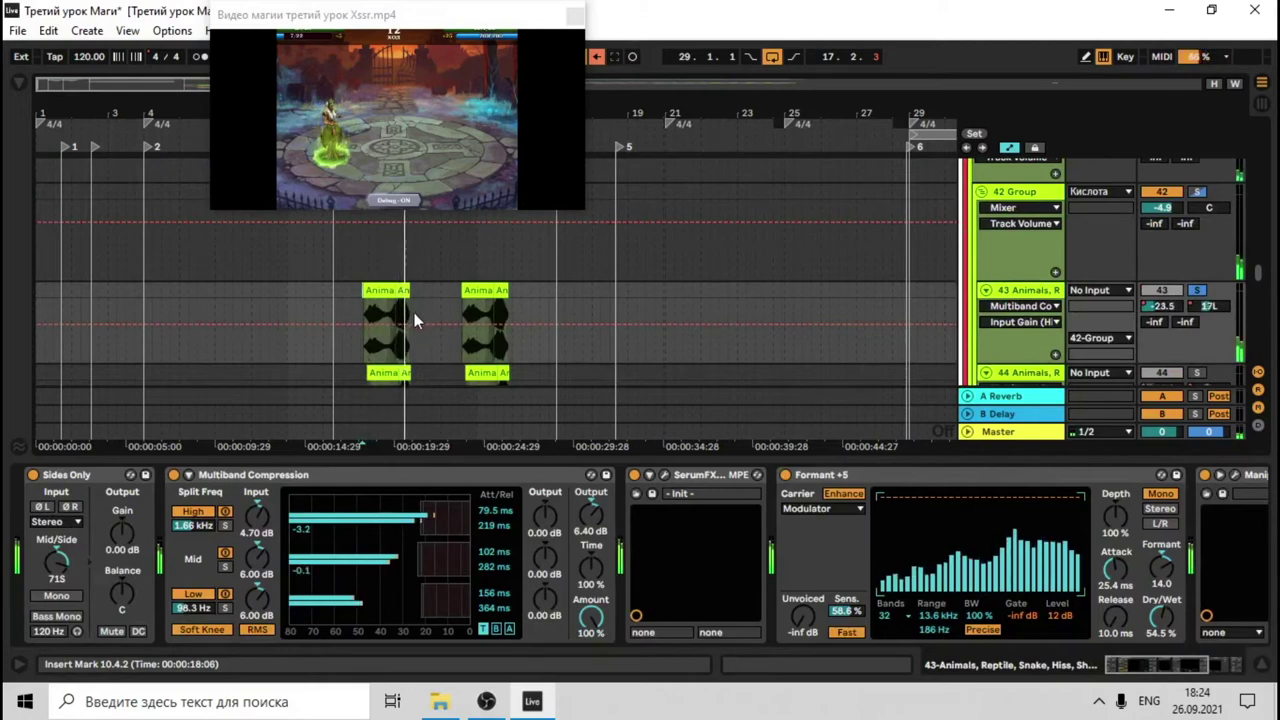
{"action": "scroll", "coordinate": [1000, 285], "scroll_direction": "down", "scroll_amount": 2}
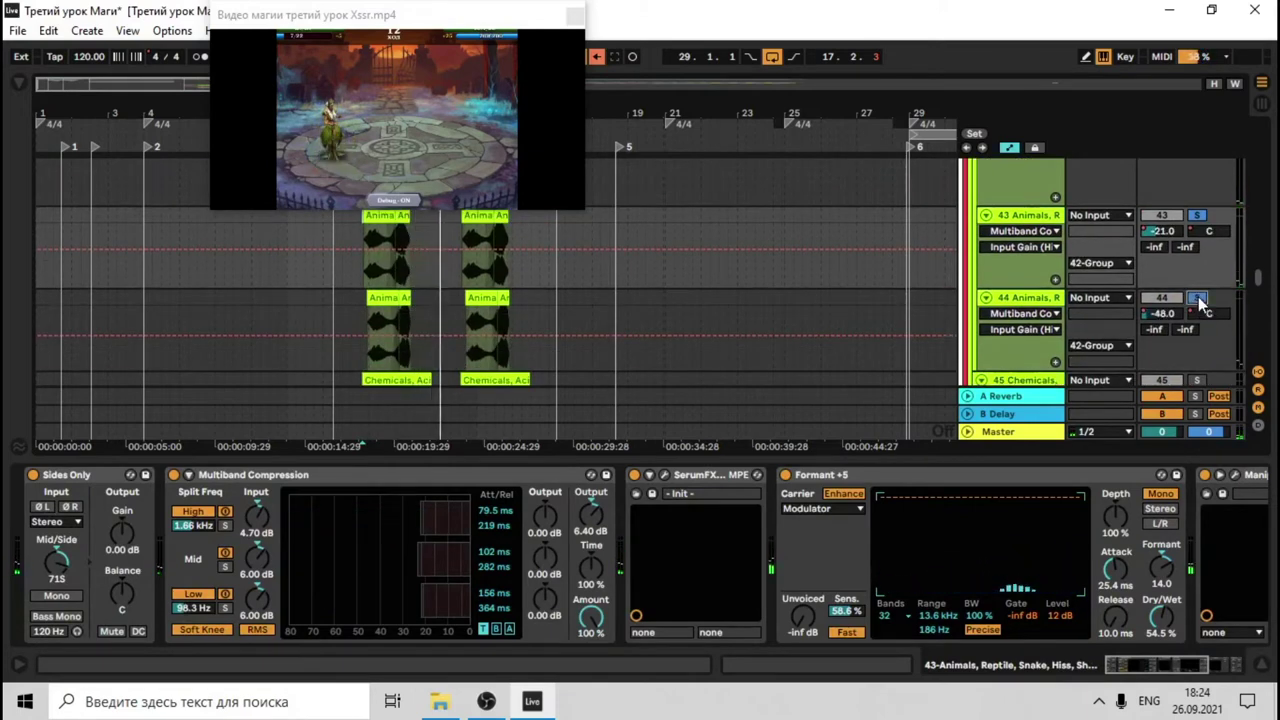
{"action": "left_click", "coordinate": [1197, 297]}
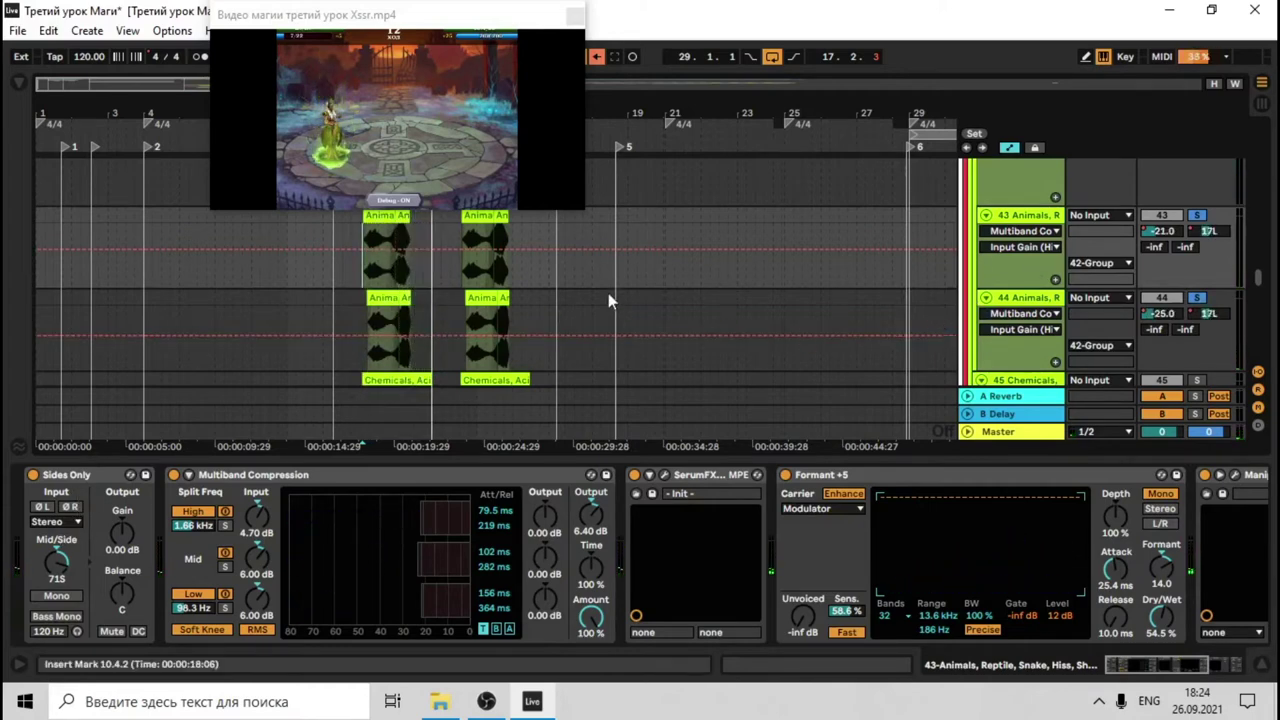
{"action": "left_click", "coordinate": [346, 268]}
{"action": "key", "text": "space"}
Step: Audition the chemicals track 45 and the fire burst track 46 in solo from the start of their first clips
{"action": "scroll", "coordinate": [367, 287], "scroll_direction": "down", "scroll_amount": 3}
{"action": "left_click", "coordinate": [366, 295]}
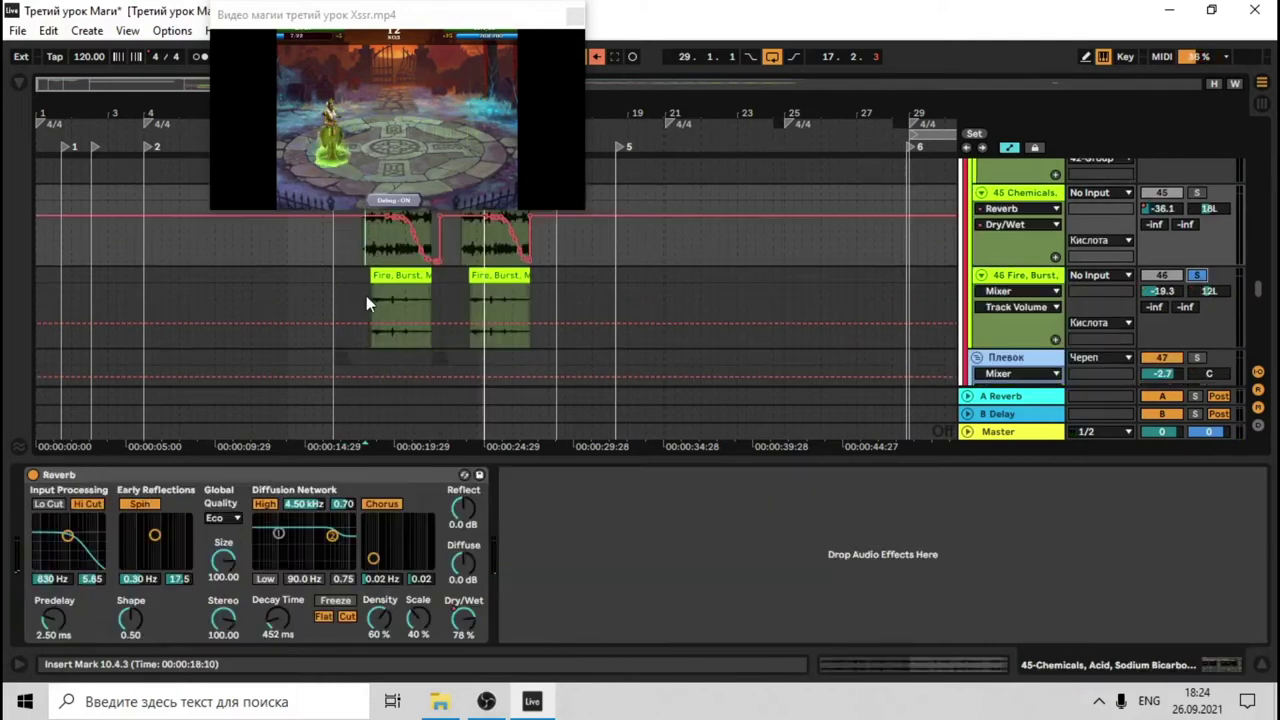
{"action": "left_click", "coordinate": [366, 298]}
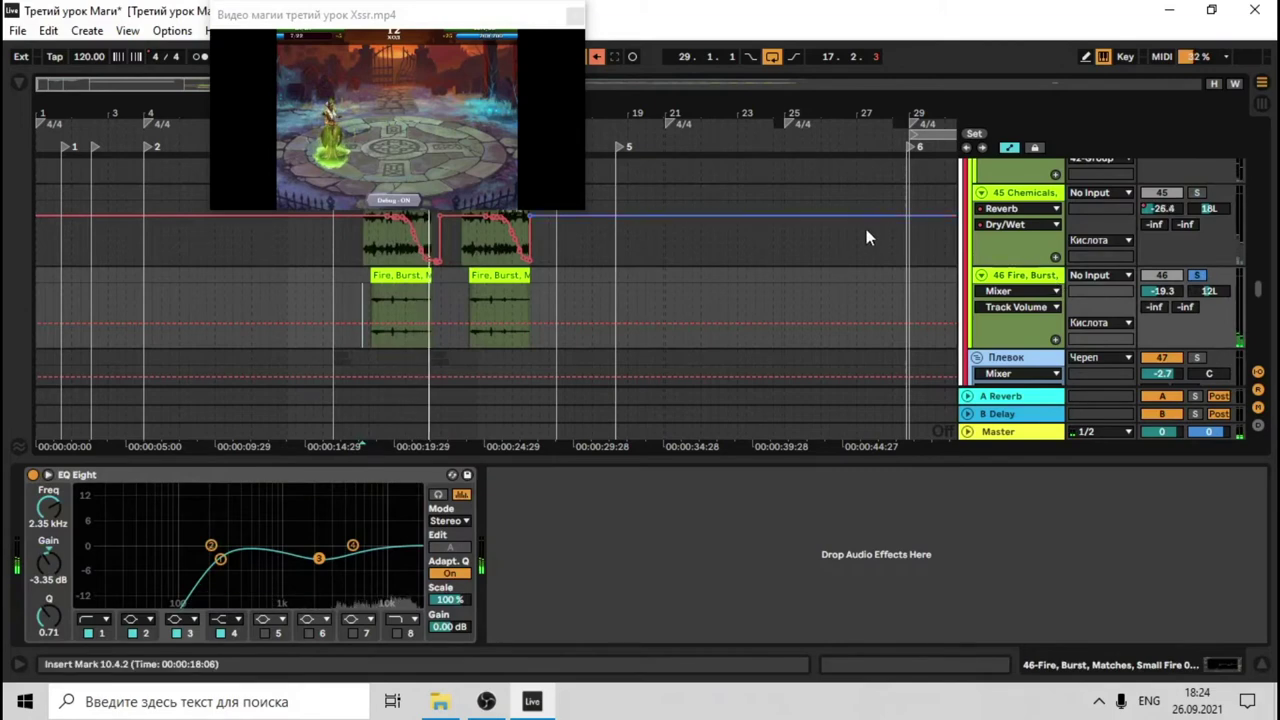
Step: Audition track 48 of the Плевок group and the Designed tracks 52 and 53 in solo from before their first clips
{"action": "scroll", "coordinate": [870, 245], "scroll_direction": "down", "scroll_amount": 2}
{"action": "scroll", "coordinate": [881, 265], "scroll_direction": "down", "scroll_amount": 1}
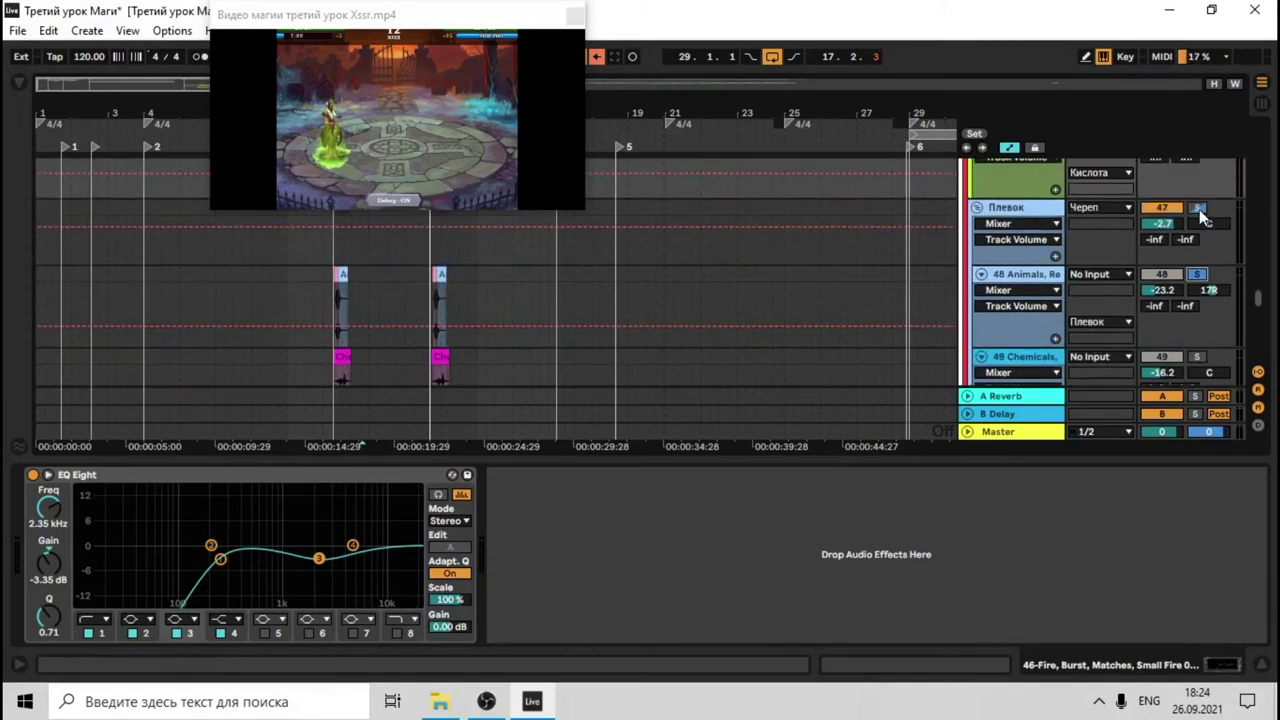
{"action": "scroll", "coordinate": [614, 287], "scroll_direction": "down", "scroll_amount": 1}
{"action": "left_click", "coordinate": [325, 290]}
{"action": "key", "text": "space"}
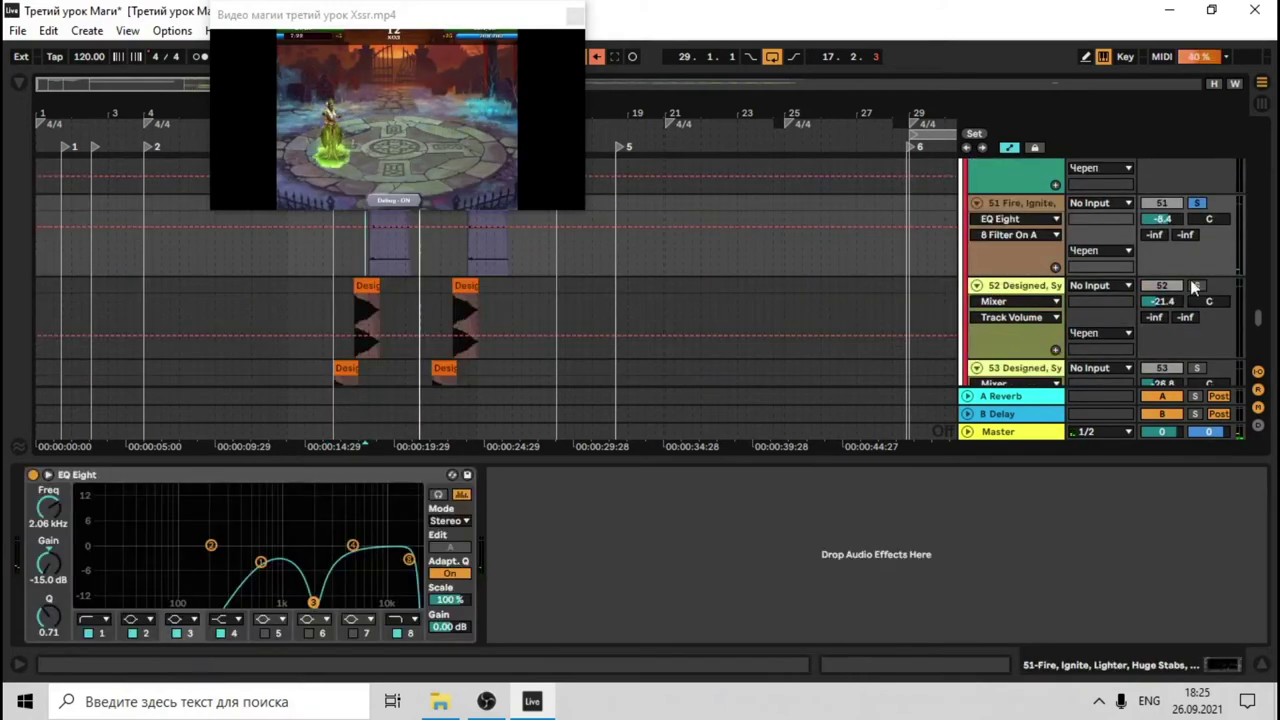
{"action": "left_click", "coordinate": [330, 321]}
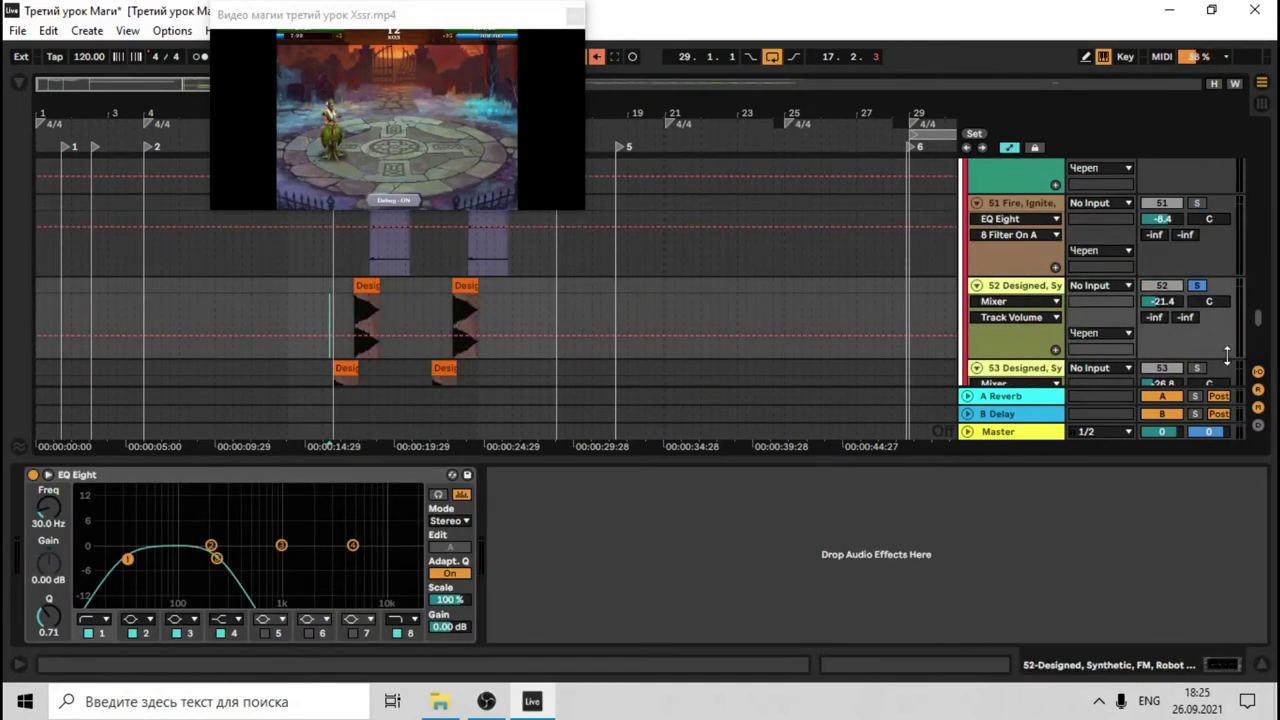
{"action": "scroll", "coordinate": [681, 307], "scroll_direction": "down", "scroll_amount": 2}
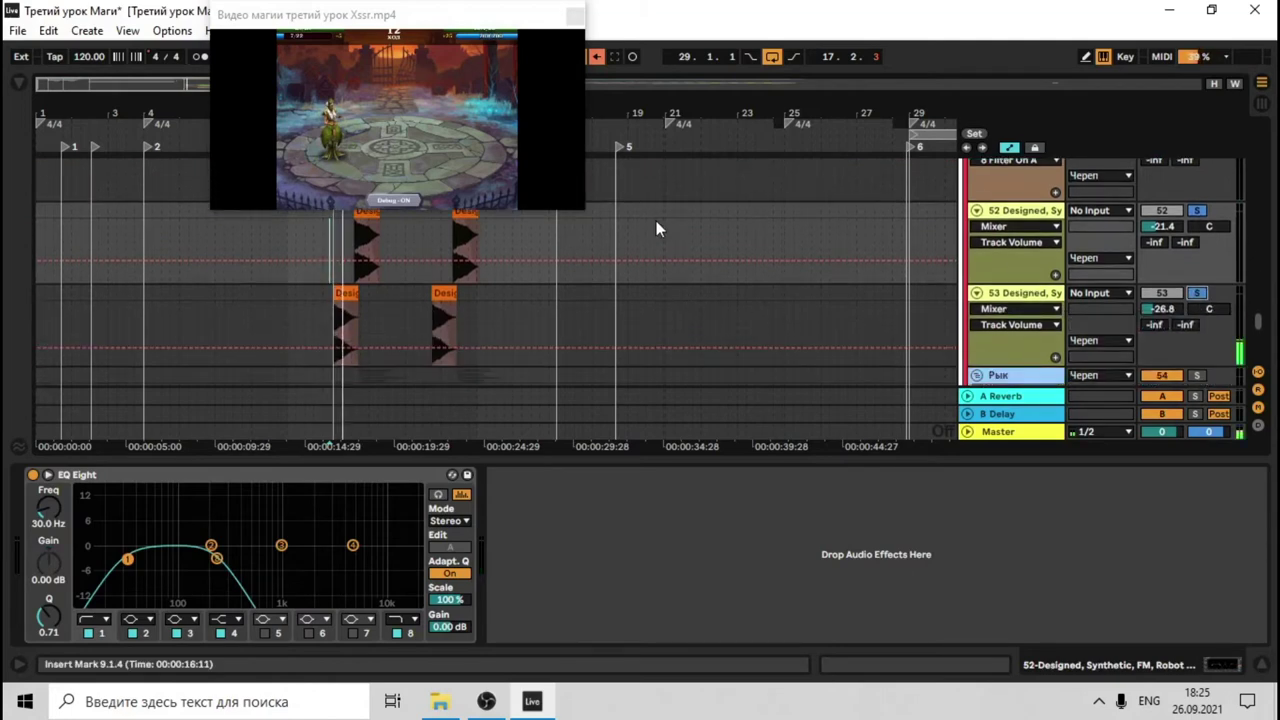
Step: Audition the animal tracks 56, 57 and 58 of the Рык group in solo from just before their first clips
{"action": "scroll", "coordinate": [787, 259], "scroll_direction": "down", "scroll_amount": 4}
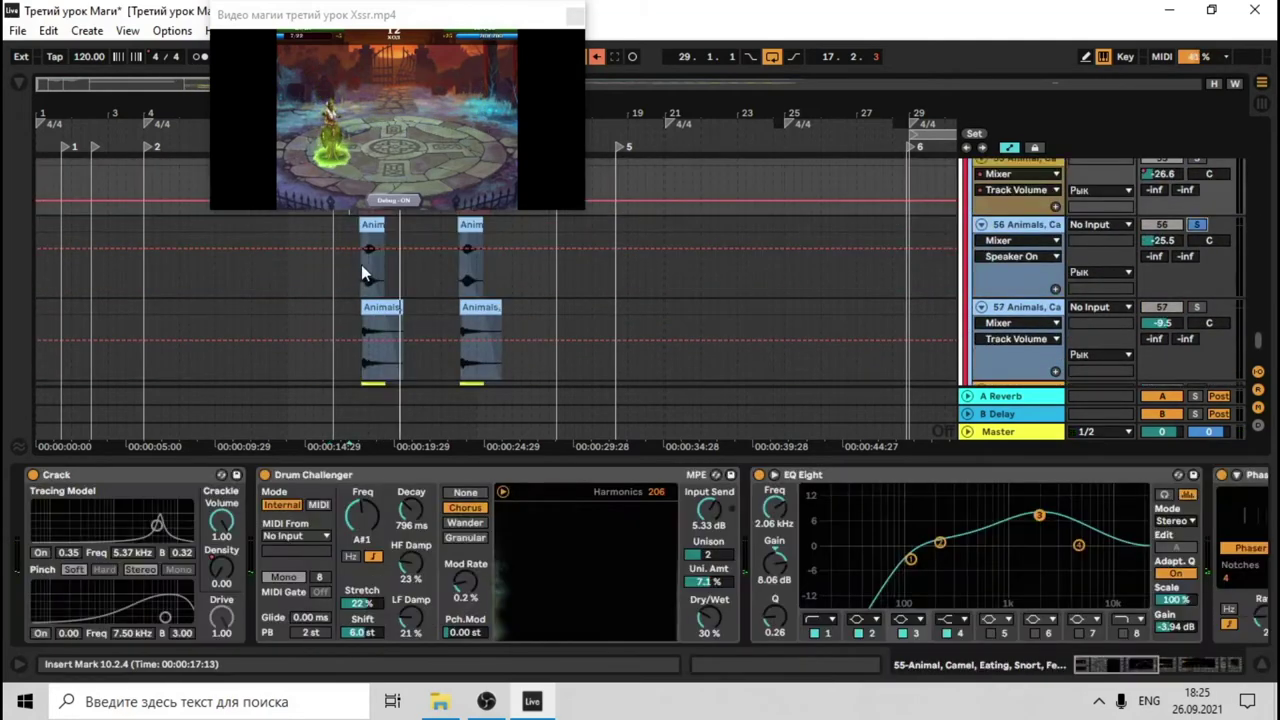
{"action": "key", "text": "space"}
{"action": "left_click", "coordinate": [358, 268]}
{"action": "key", "text": "space"}
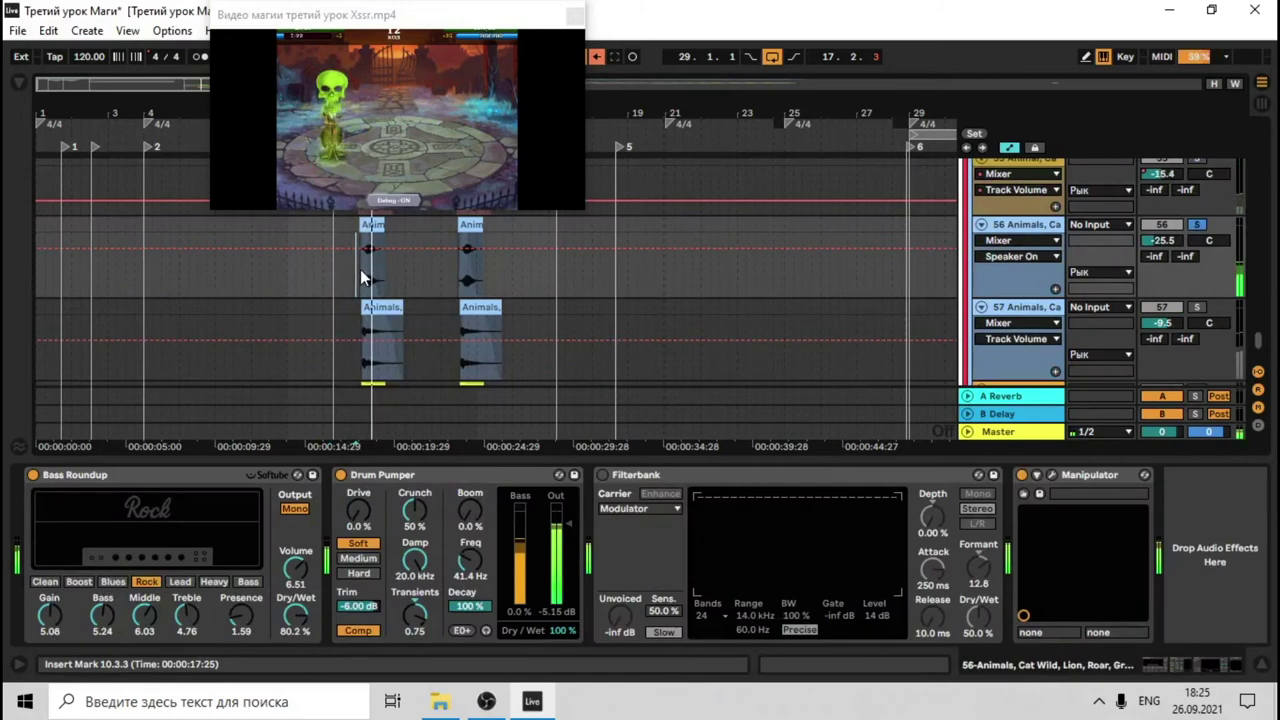
{"action": "scroll", "coordinate": [361, 280], "scroll_direction": "down", "scroll_amount": 2}
{"action": "left_click", "coordinate": [361, 296]}
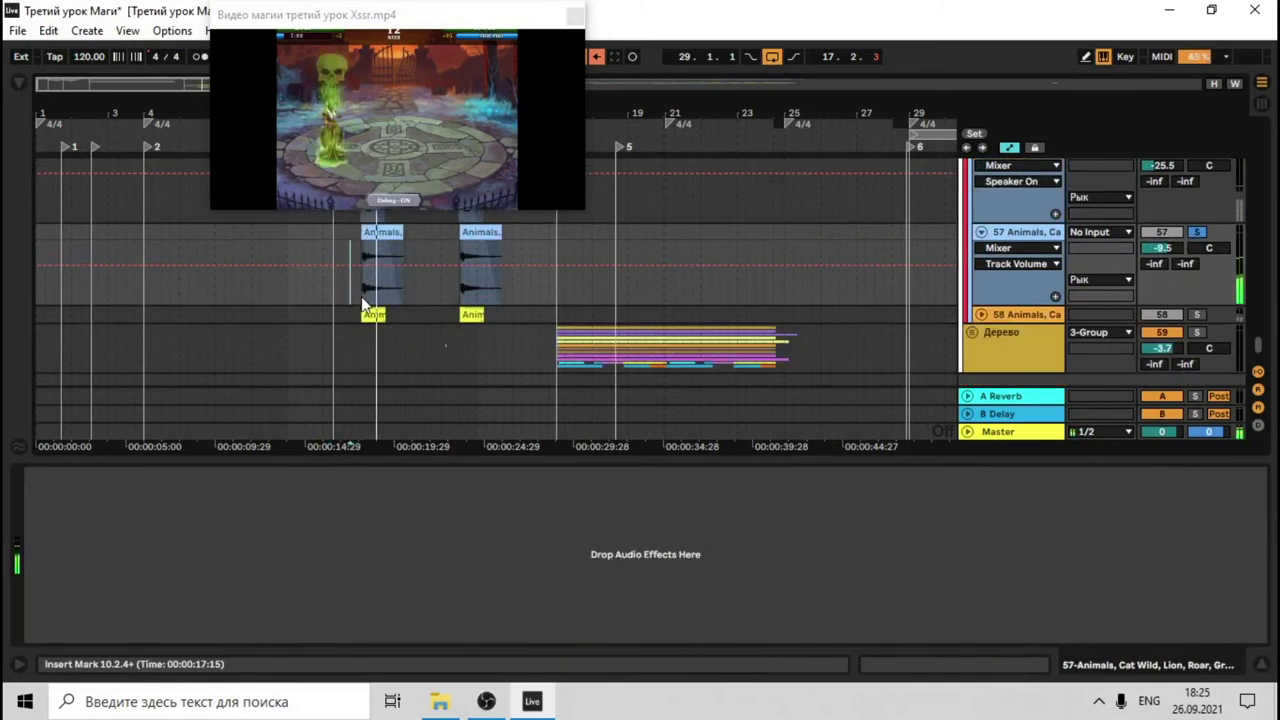
{"action": "scroll", "coordinate": [1200, 293], "scroll_direction": "down", "scroll_amount": 2}
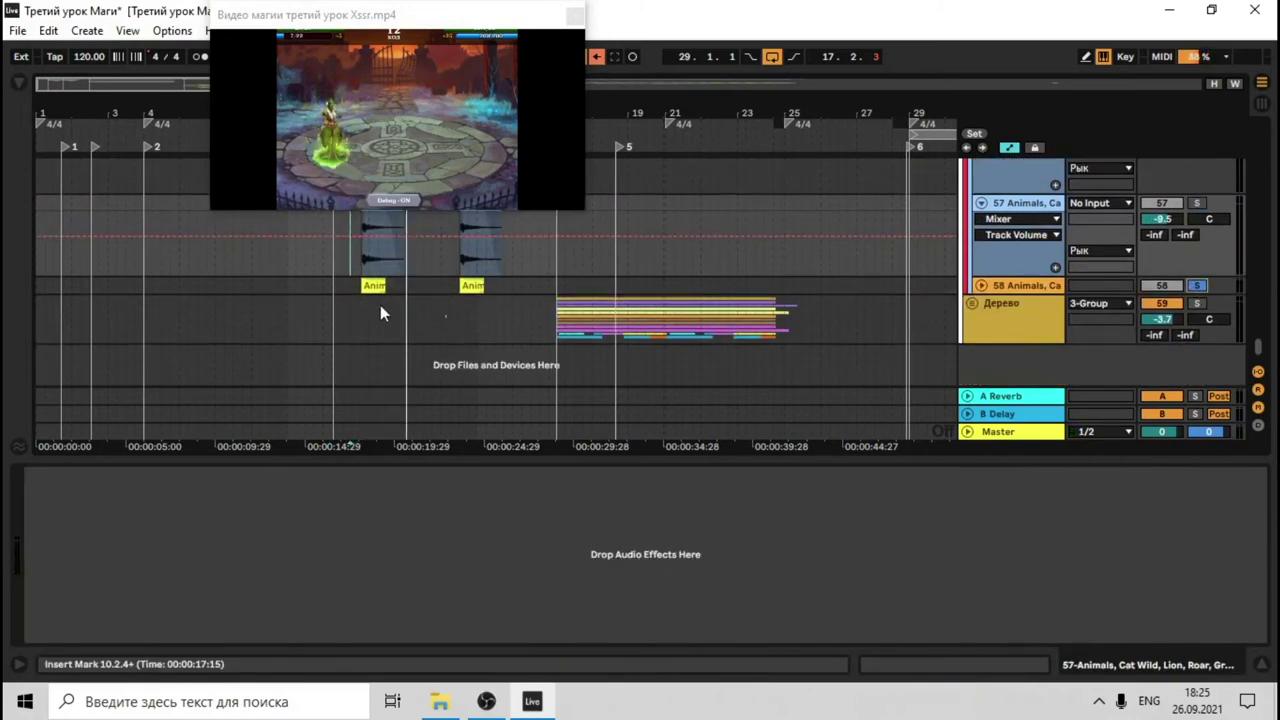
{"action": "left_click", "coordinate": [356, 288]}
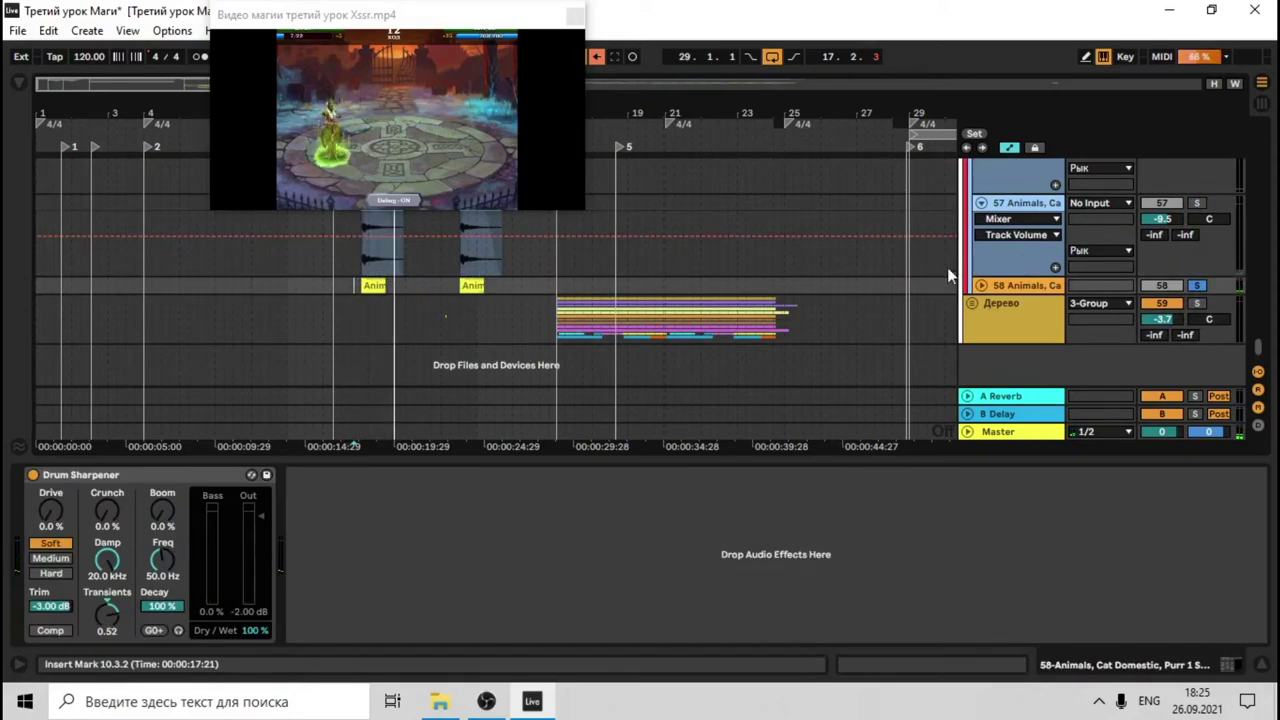
Step: Unfold the Дерево group and audition its wood friction track 60 in solo from position 16.1.4
{"action": "left_click", "coordinate": [971, 303]}
{"action": "scroll", "coordinate": [796, 312], "scroll_direction": "down", "scroll_amount": 3}
{"action": "left_click", "coordinate": [555, 289]}
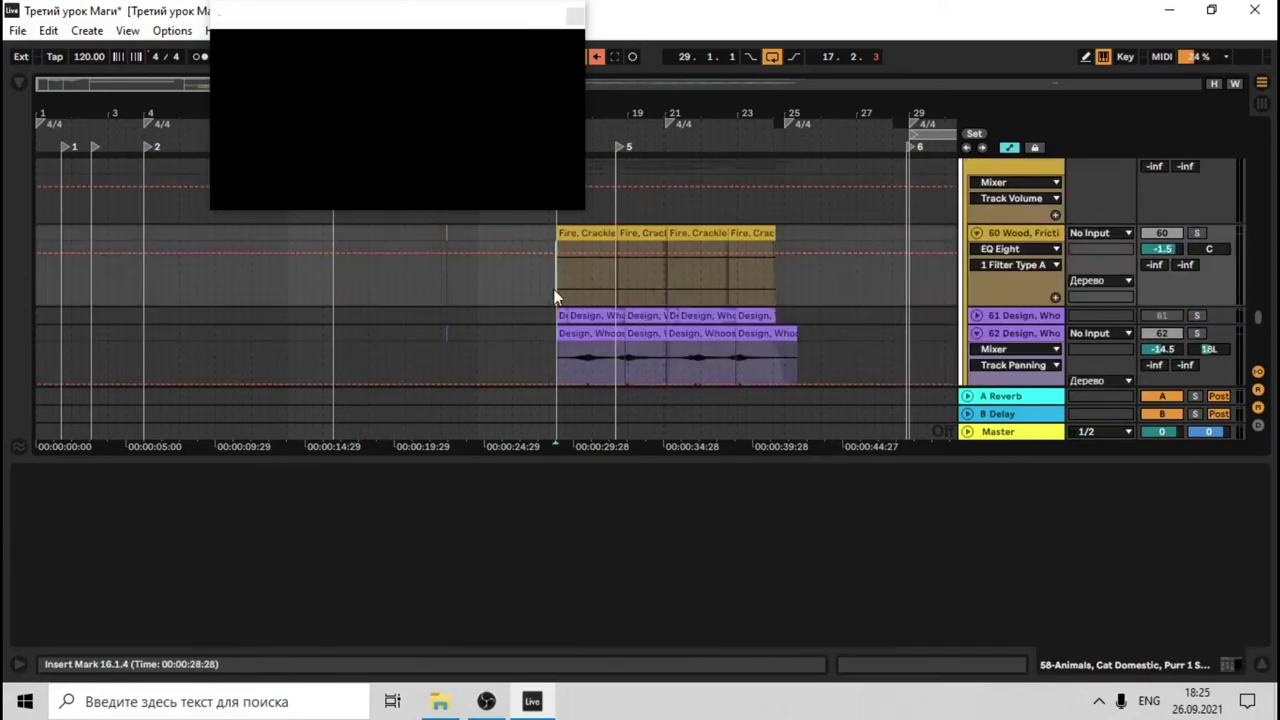
{"action": "left_click", "coordinate": [1197, 233]}
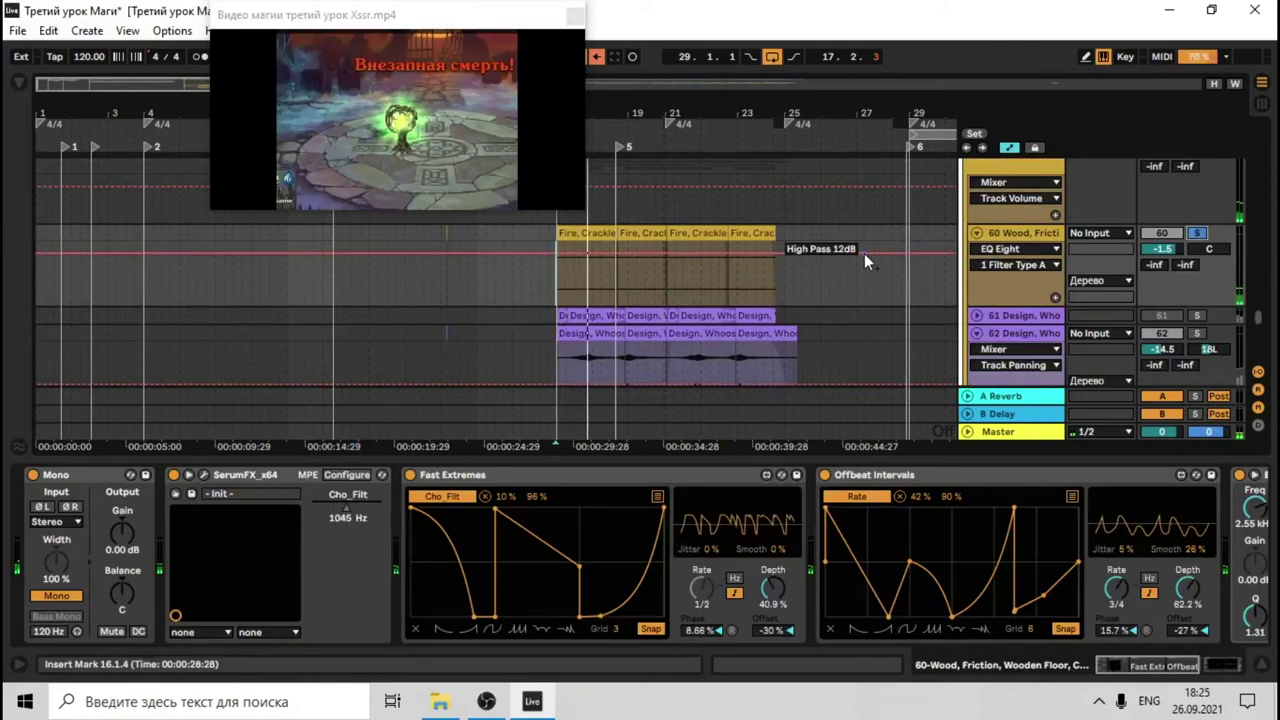
Step: Audition the whoosh track 62 and the synth organ track 64 of the Дерево group in solo
{"action": "scroll", "coordinate": [864, 253], "scroll_direction": "down", "scroll_amount": 1}
{"action": "left_click", "coordinate": [1197, 295]}
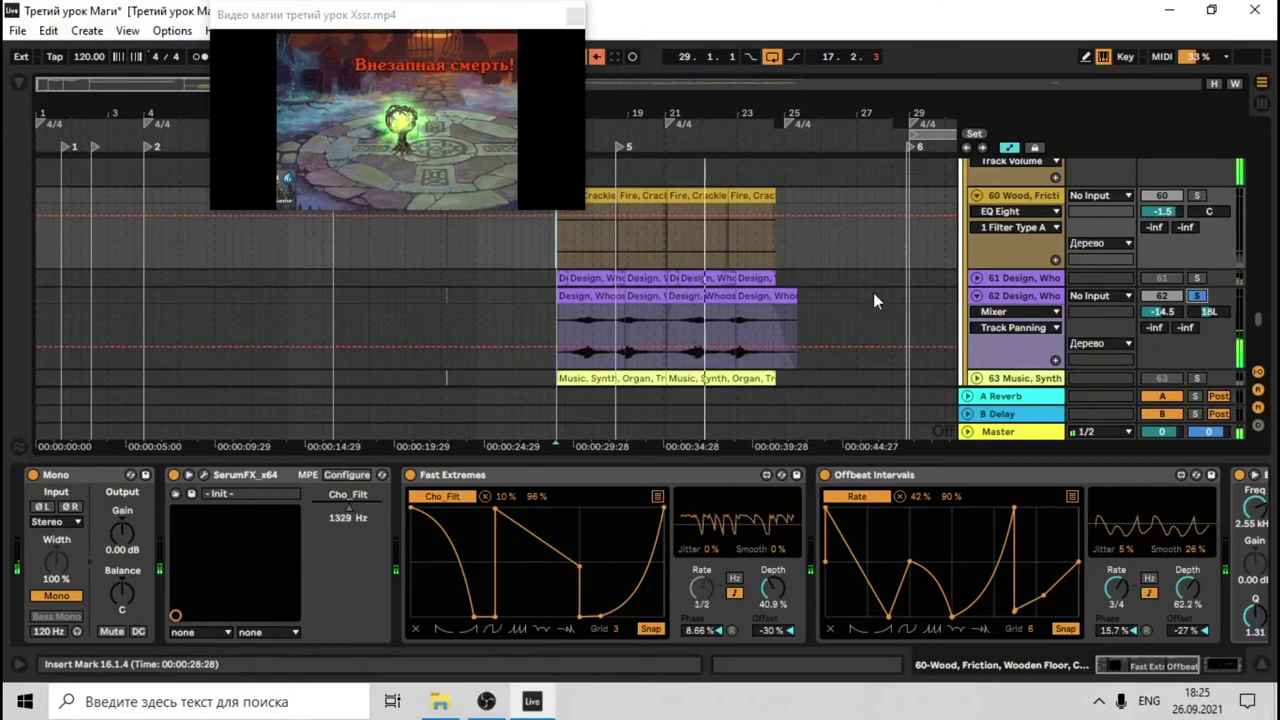
{"action": "scroll", "coordinate": [873, 292], "scroll_direction": "down", "scroll_amount": 2}
{"action": "left_click", "coordinate": [1199, 303]}
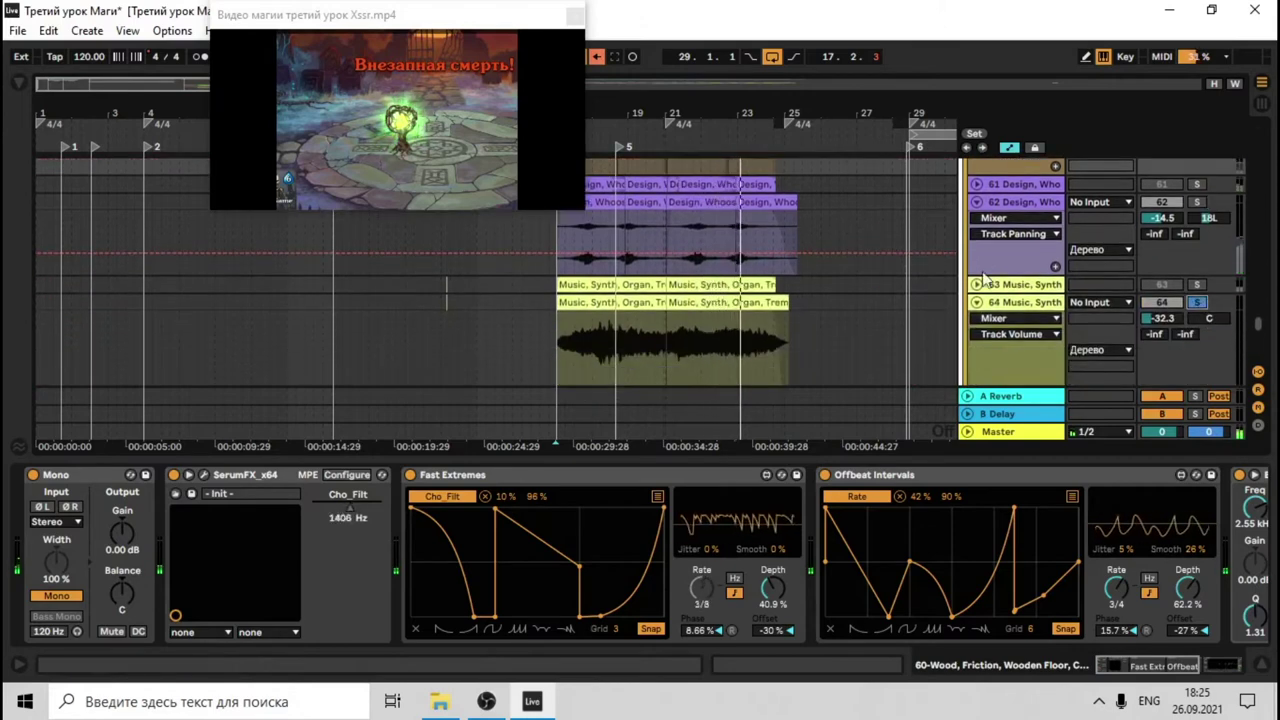
{"action": "left_click", "coordinate": [559, 356]}
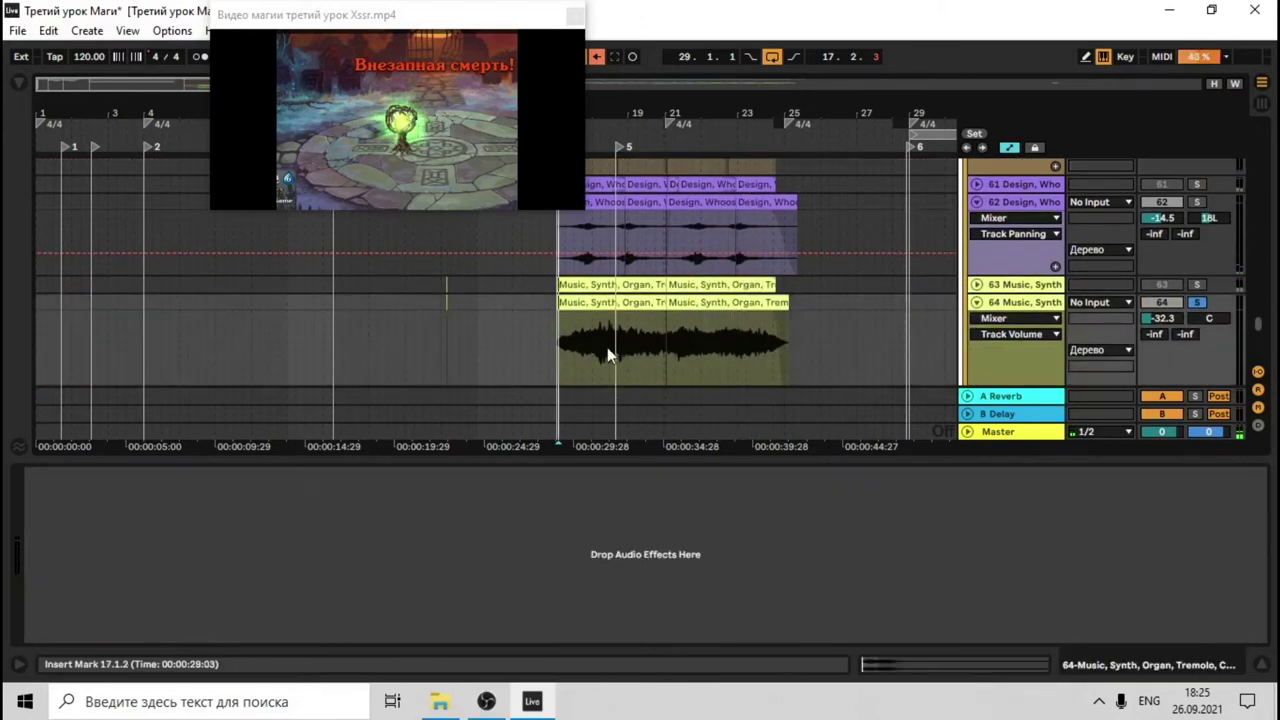
Step: Audition tracks 65 Mangle64, 66 and 67 of the Дерево group in solo, replaying from the start of their clips
{"action": "scroll", "coordinate": [930, 280], "scroll_direction": "down", "scroll_amount": 2}
{"action": "left_click", "coordinate": [1025, 212]}
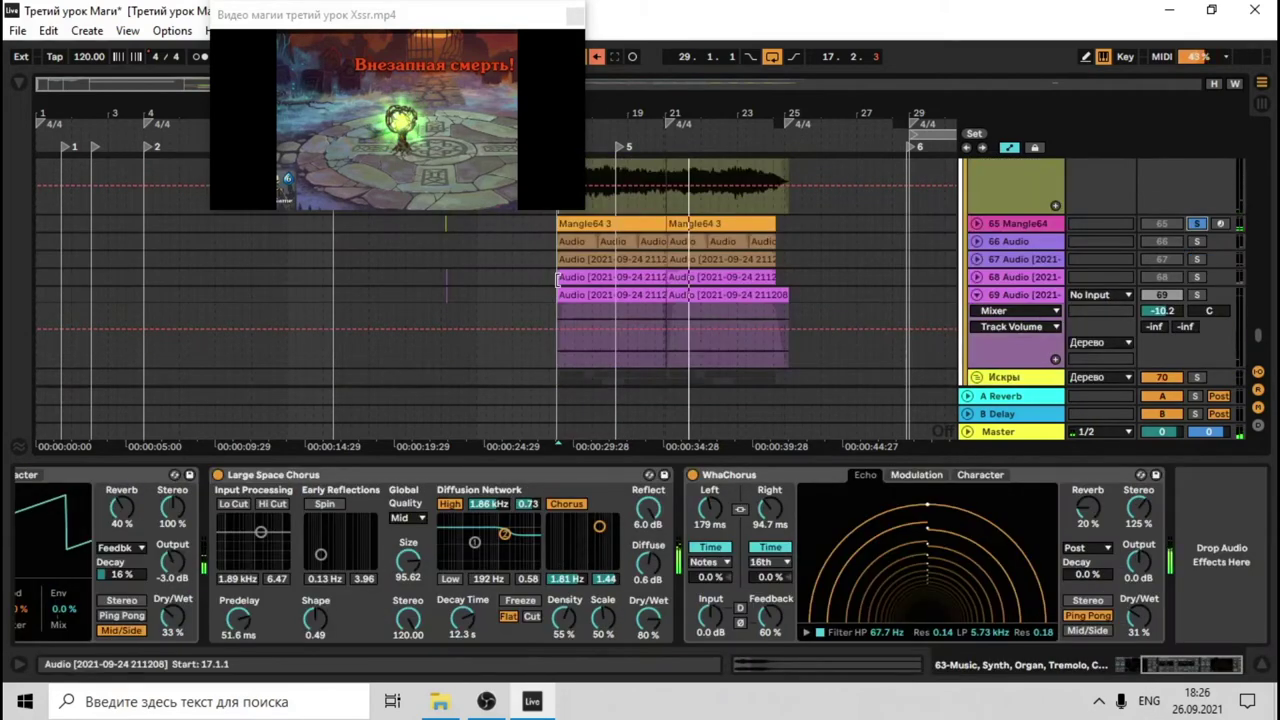
{"action": "left_click", "coordinate": [558, 278]}
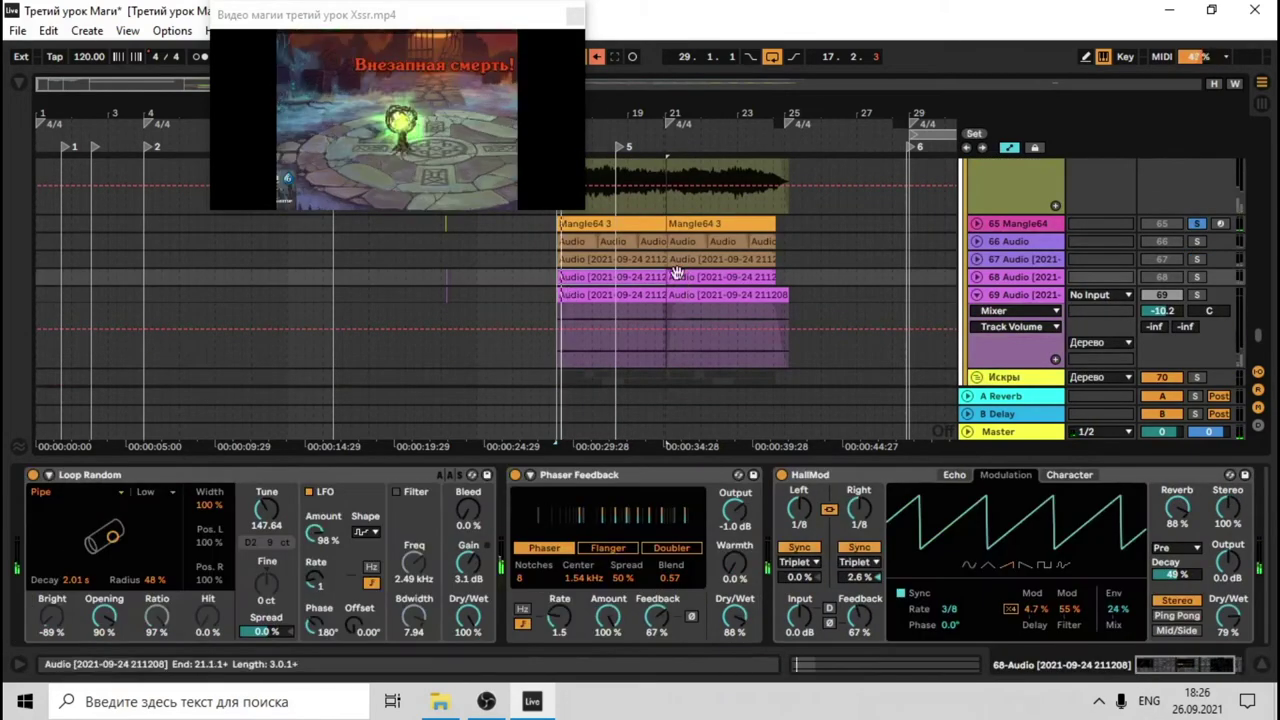
{"action": "left_click", "coordinate": [1198, 242]}
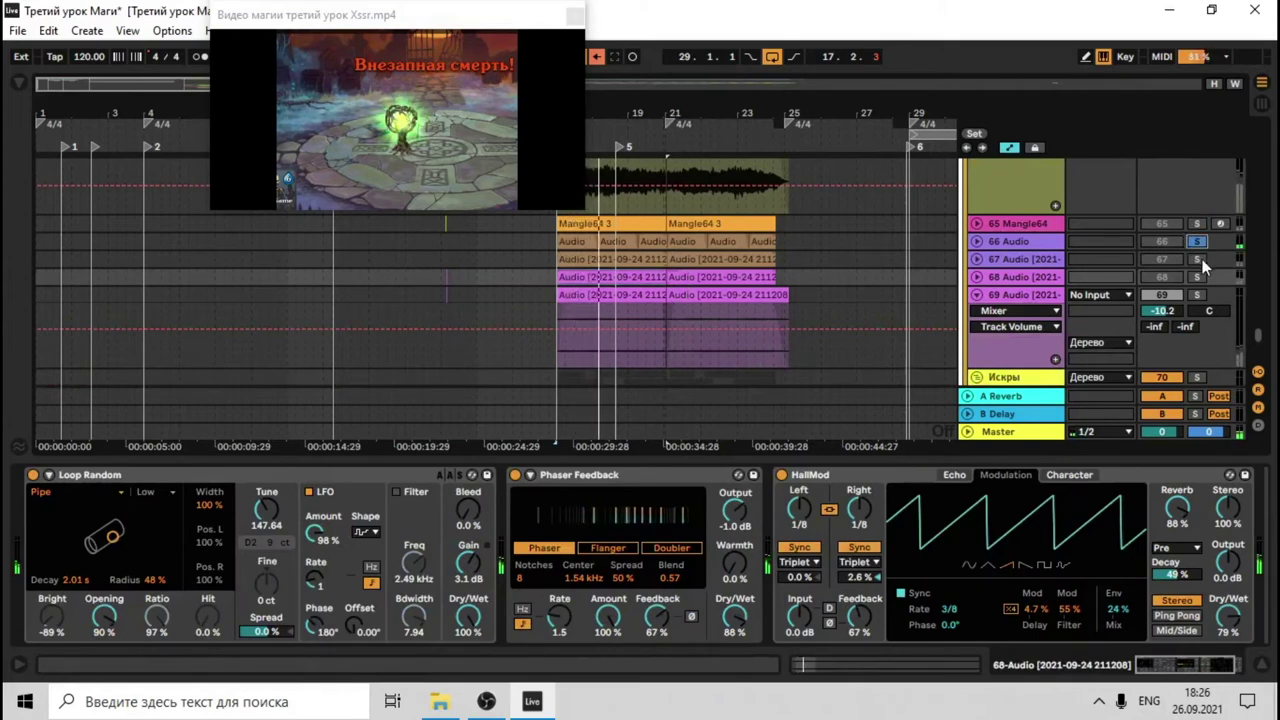
{"action": "left_click", "coordinate": [1199, 260]}
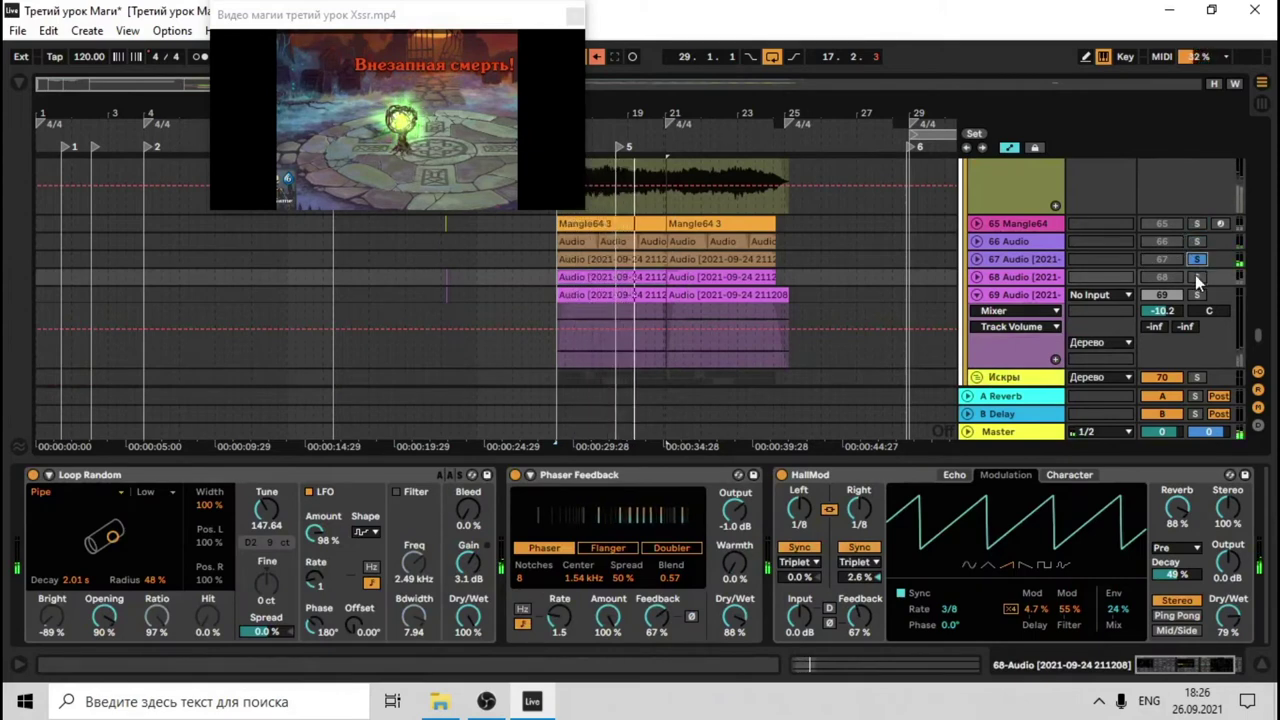
Step: Audition track 69 of the Дерево group and tracks 71 and 72 of its Искры subgroup in solo
{"action": "scroll", "coordinate": [1199, 282], "scroll_direction": "down", "scroll_amount": 1}
{"action": "left_click", "coordinate": [1197, 238]}
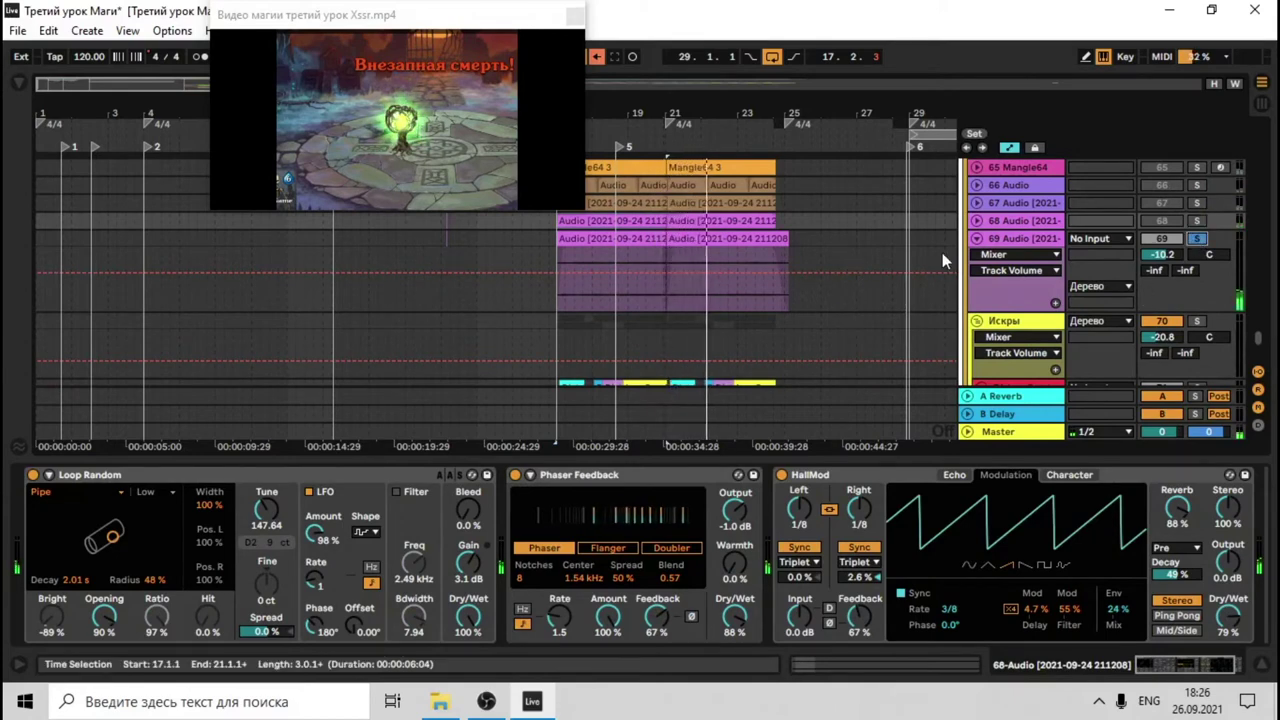
{"action": "scroll", "coordinate": [925, 262], "scroll_direction": "down", "scroll_amount": 1}
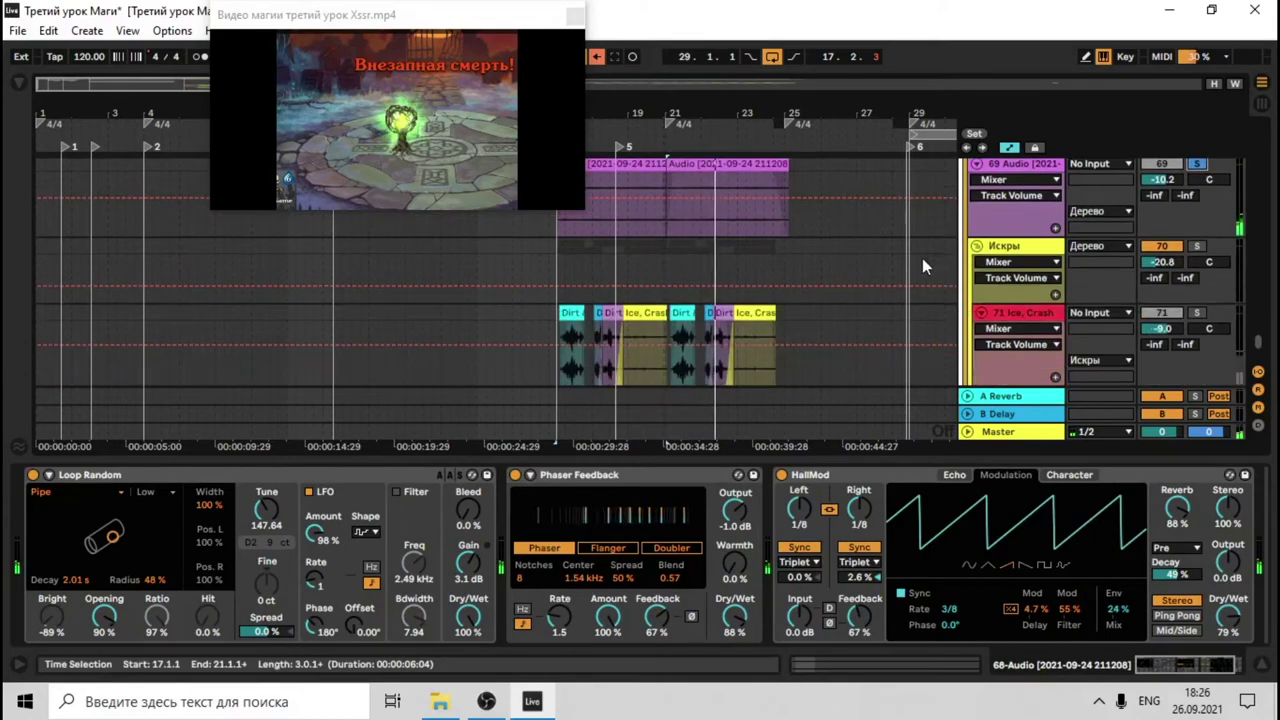
{"action": "left_click", "coordinate": [1197, 312]}
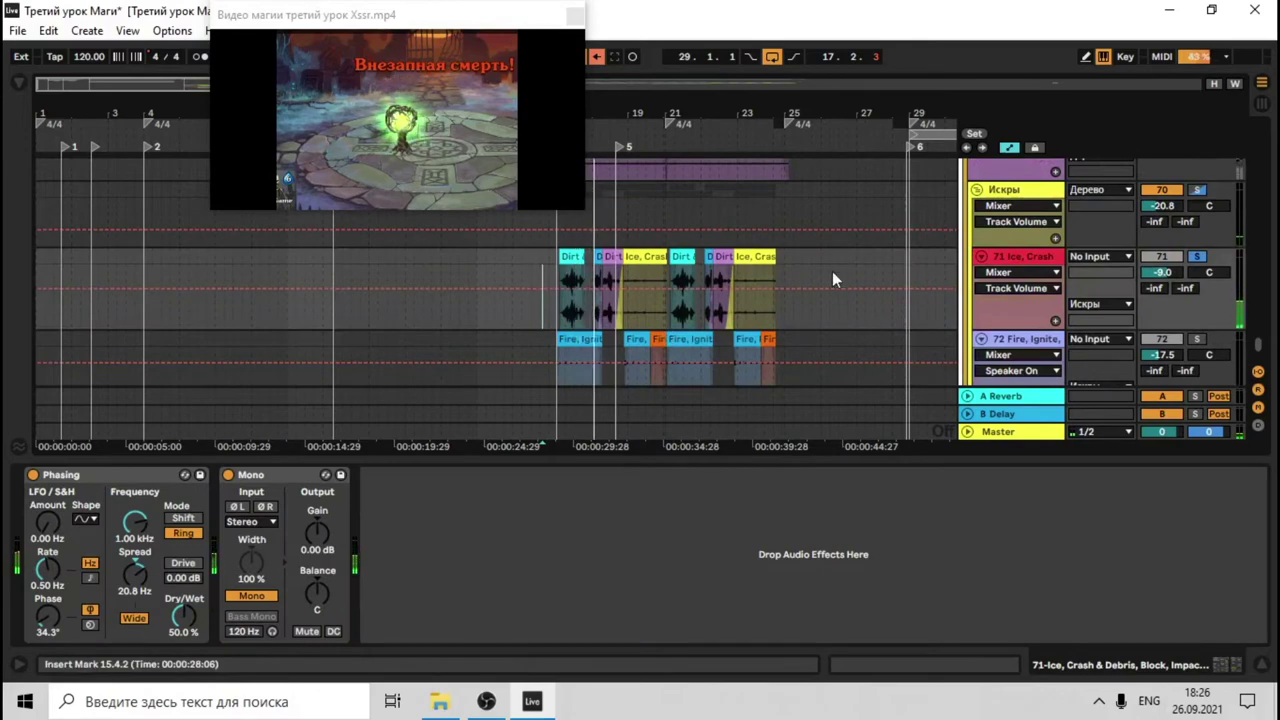
{"action": "scroll", "coordinate": [880, 244], "scroll_direction": "down", "scroll_amount": 1}
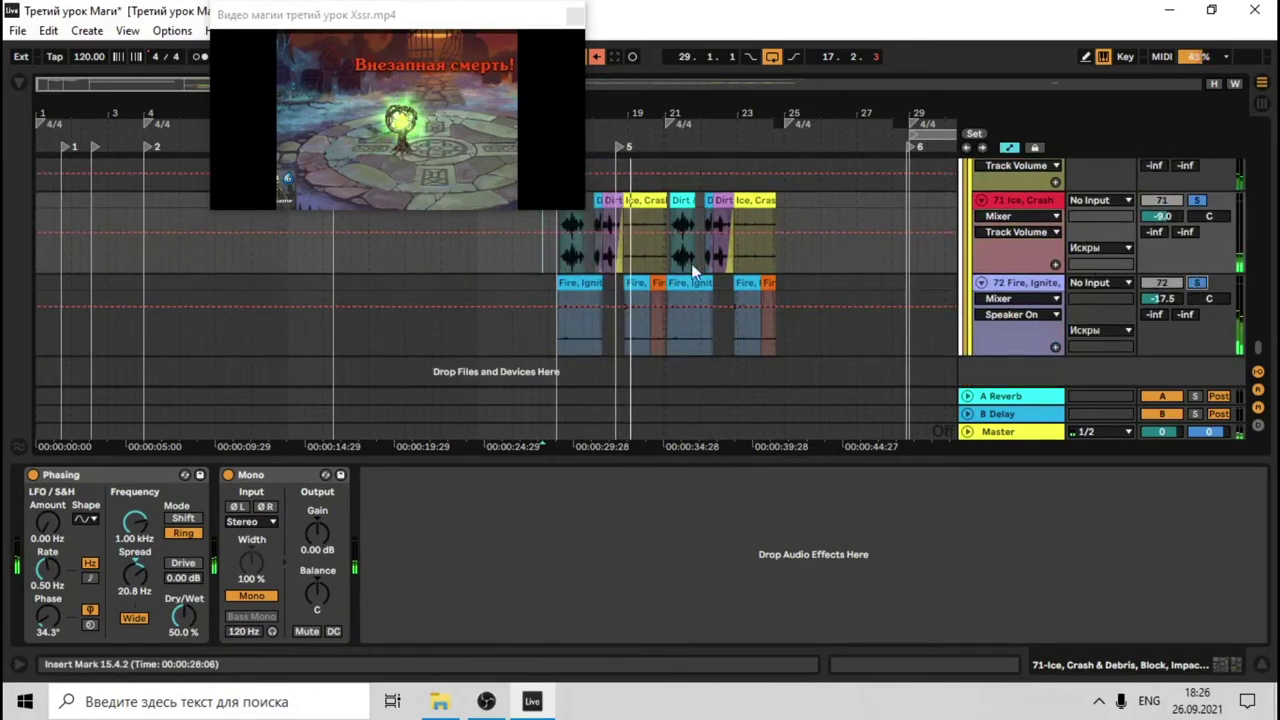
Step: Audition the Заклинания group and its tracks 26 and 27 in solo, playing track 26 from 40.1.3 and track 27 from 36.4.2
{"action": "scroll", "coordinate": [1197, 290], "scroll_direction": "up", "scroll_amount": 15}
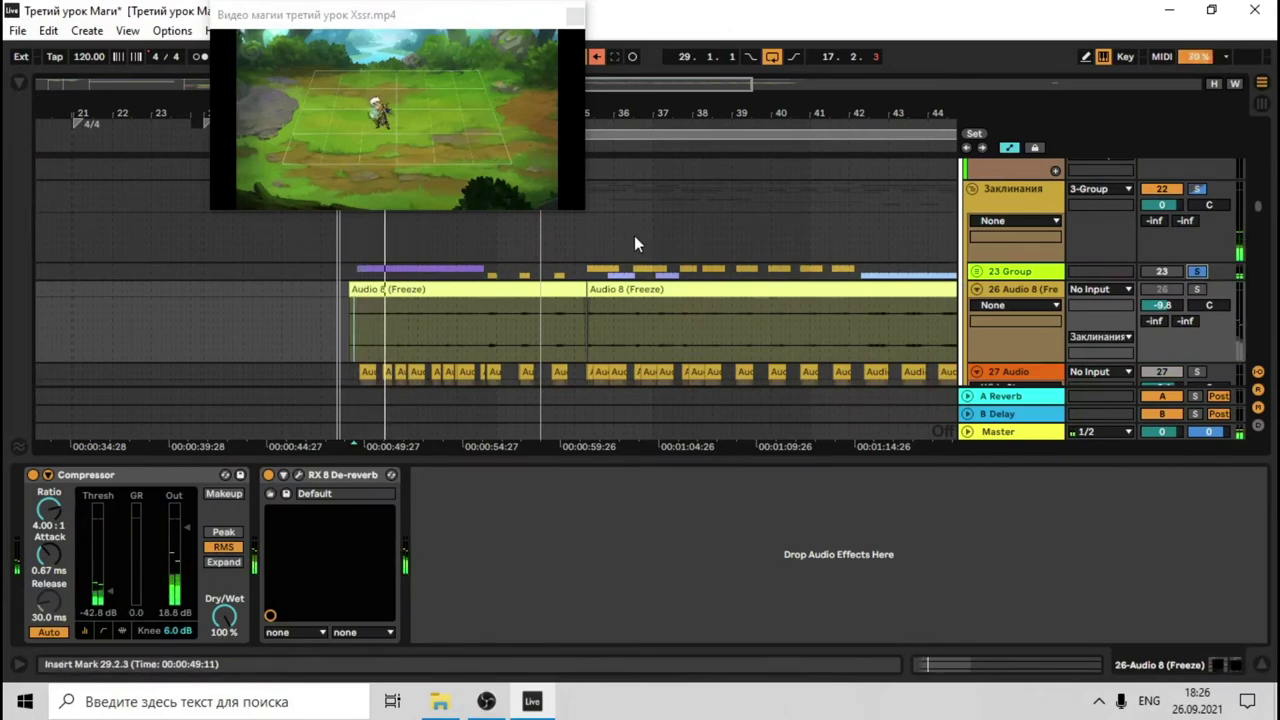
{"action": "left_click", "coordinate": [585, 242]}
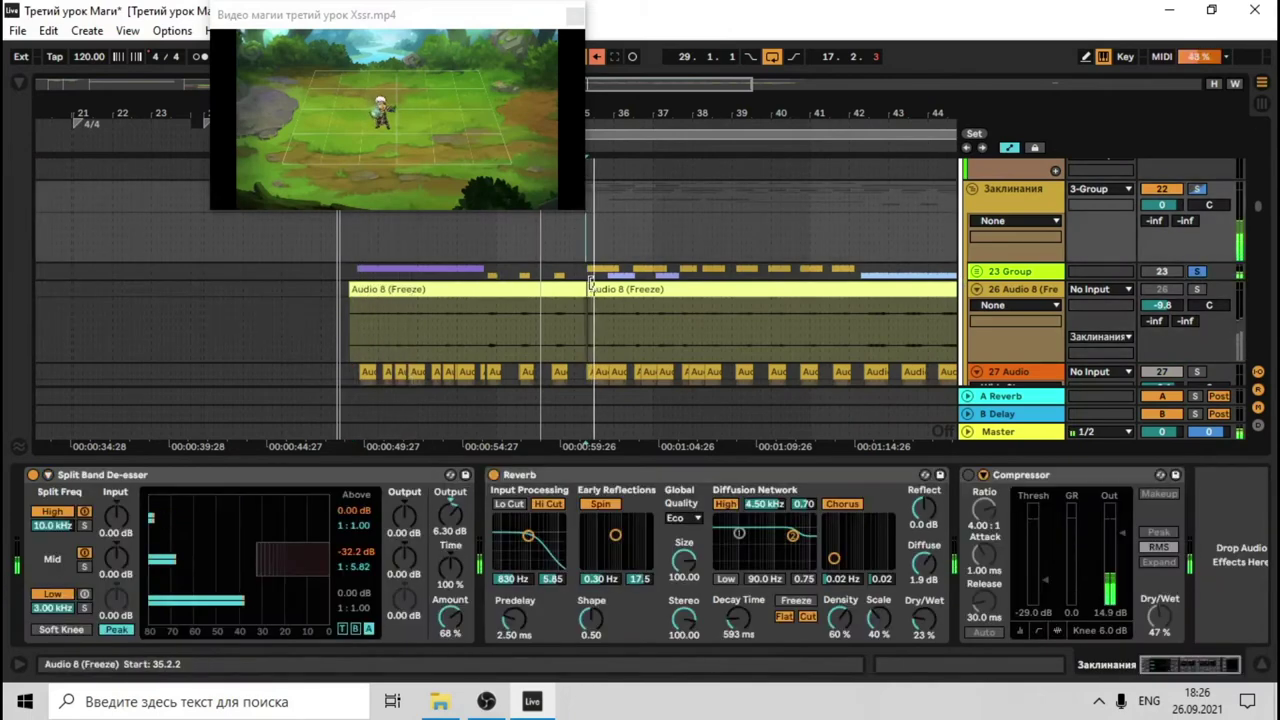
{"action": "scroll", "coordinate": [1096, 249], "scroll_direction": "down", "scroll_amount": 3}
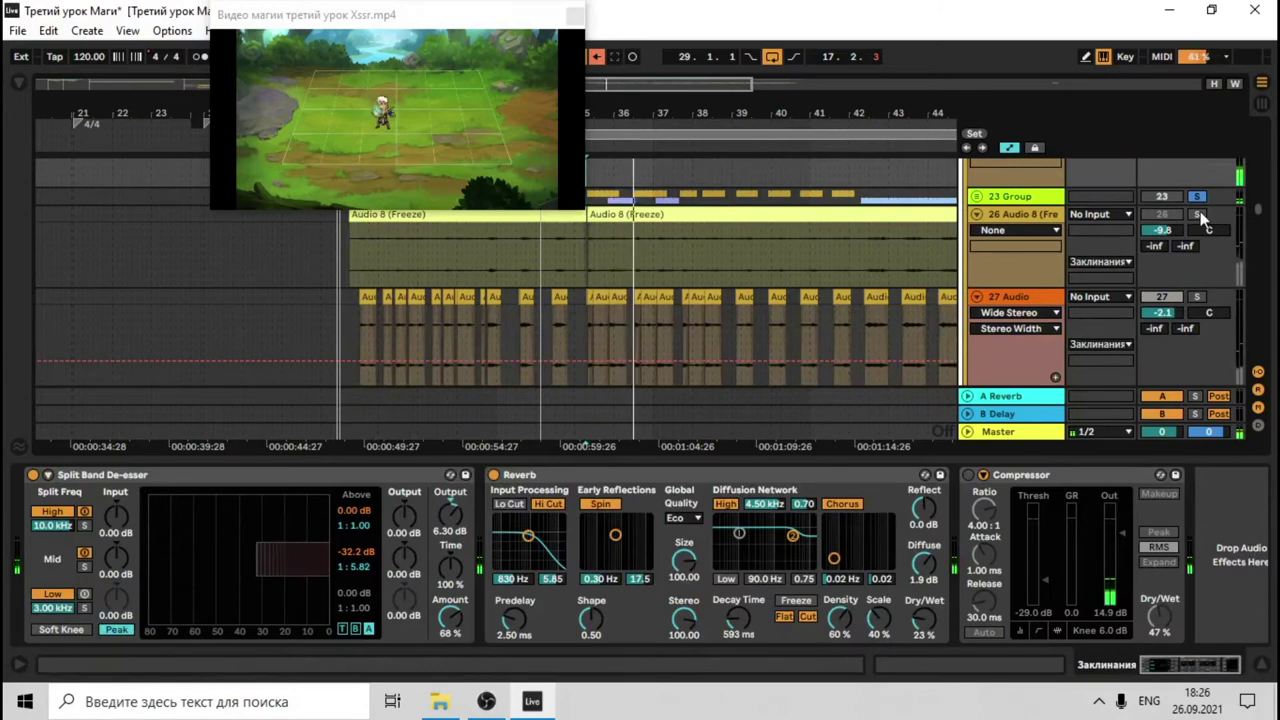
{"action": "left_click", "coordinate": [786, 248]}
{"action": "scroll", "coordinate": [1157, 280], "scroll_direction": "down", "scroll_amount": 2}
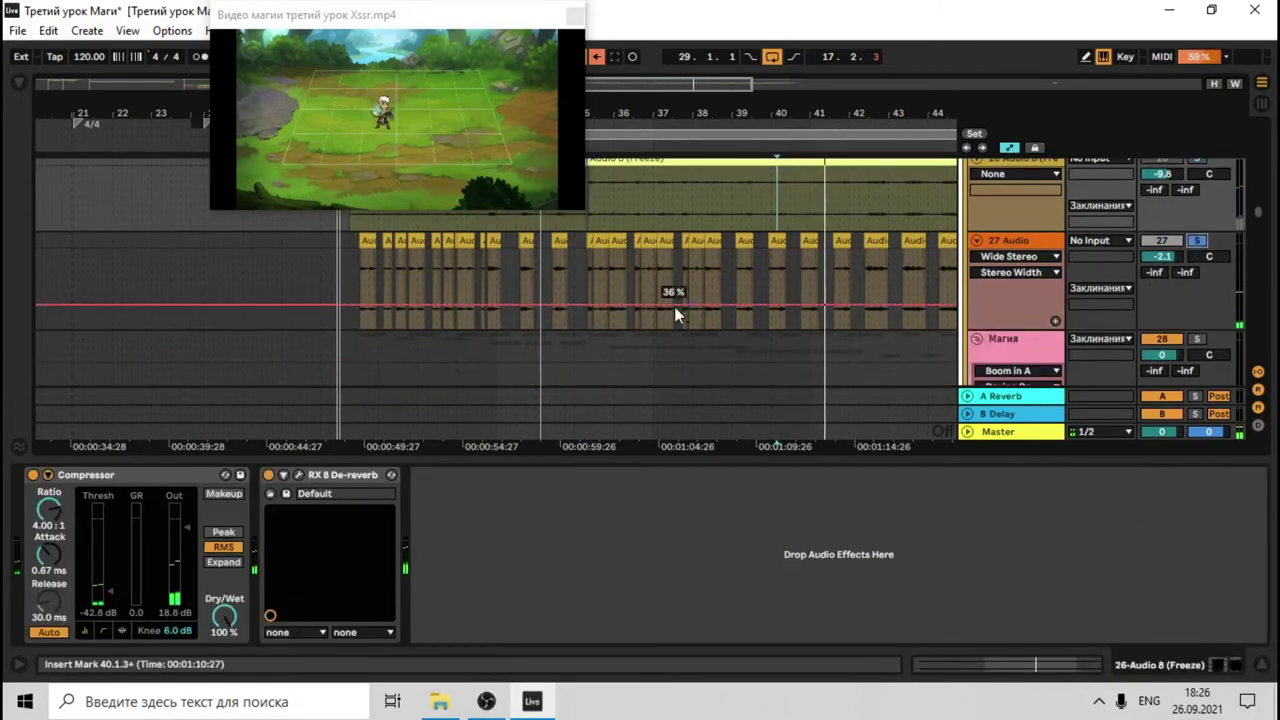
{"action": "left_click", "coordinate": [645, 284]}
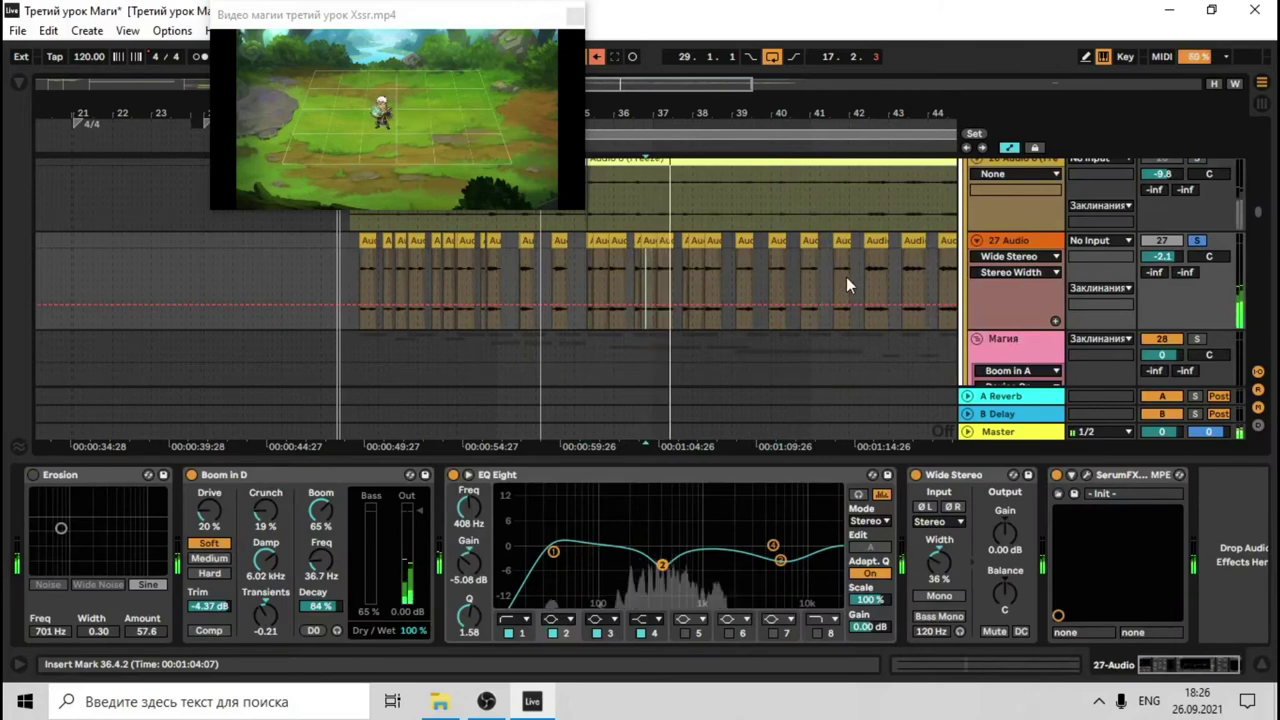
Step: Audition the musical track 29 of the Магия group in solo from 35.2.2 and 40.1.4, and look over the 30 Group tracks
{"action": "scroll", "coordinate": [846, 277], "scroll_direction": "down", "scroll_amount": 4}
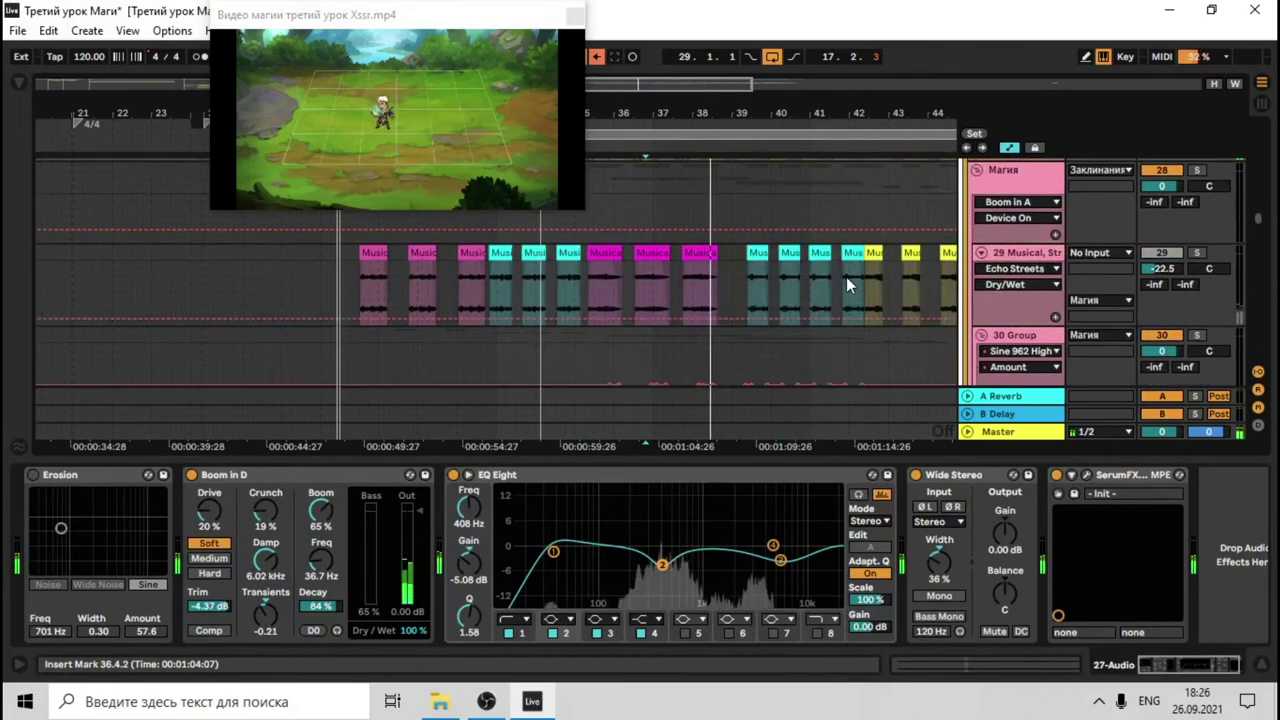
{"action": "scroll", "coordinate": [846, 277], "scroll_direction": "down", "scroll_amount": 1}
{"action": "left_click", "coordinate": [597, 255]}
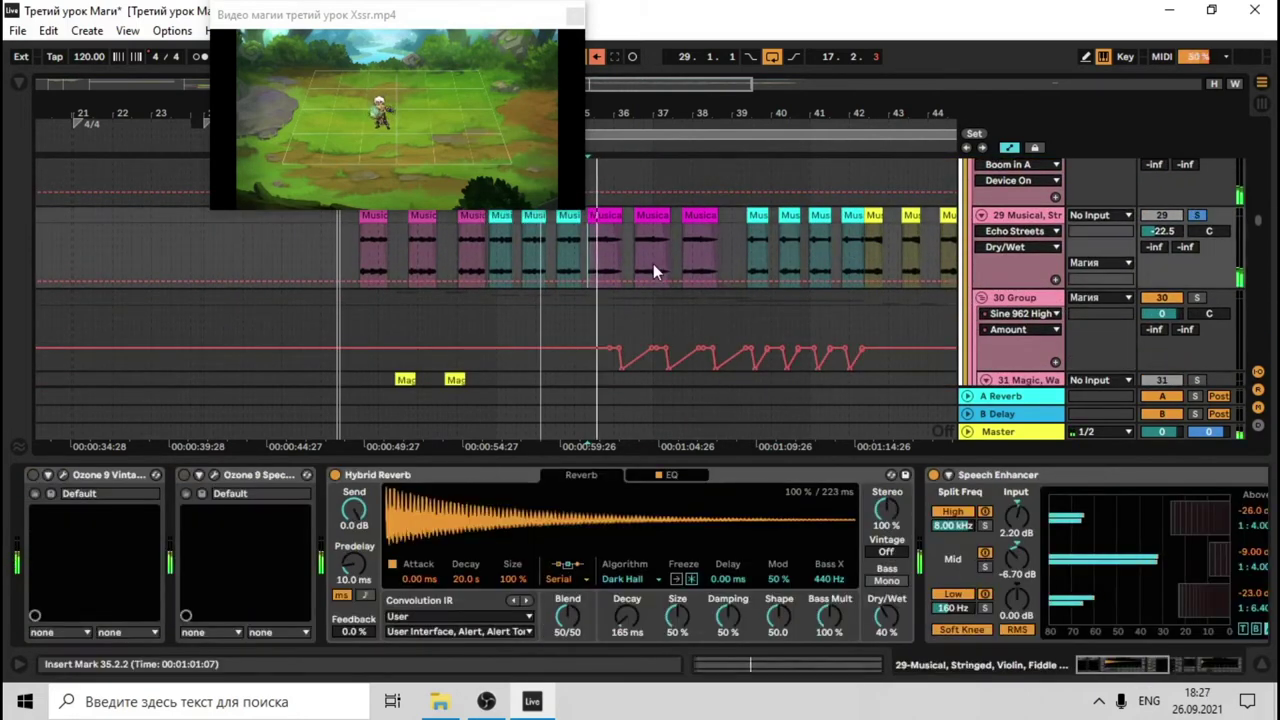
{"action": "left_click", "coordinate": [776, 247]}
{"action": "scroll", "coordinate": [1121, 266], "scroll_direction": "down", "scroll_amount": 2}
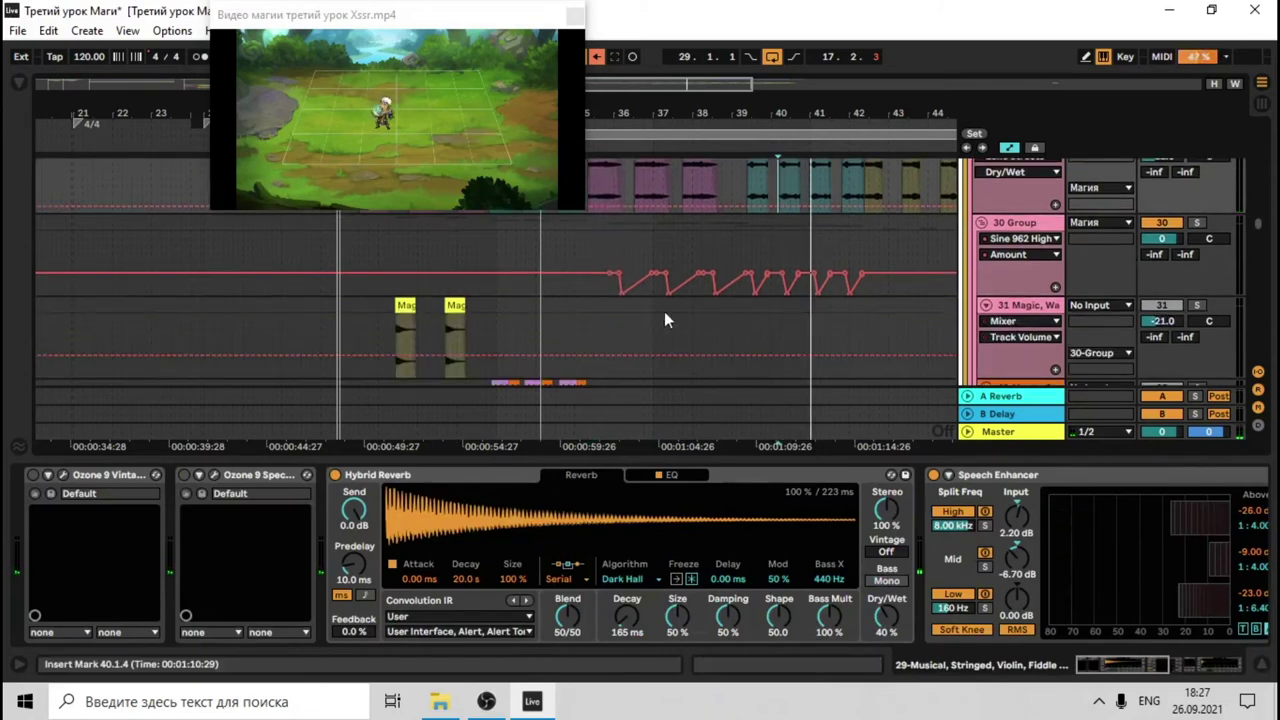
{"action": "scroll", "coordinate": [853, 337], "scroll_direction": "down", "scroll_amount": 2}
{"action": "left_click", "coordinate": [341, 284]}
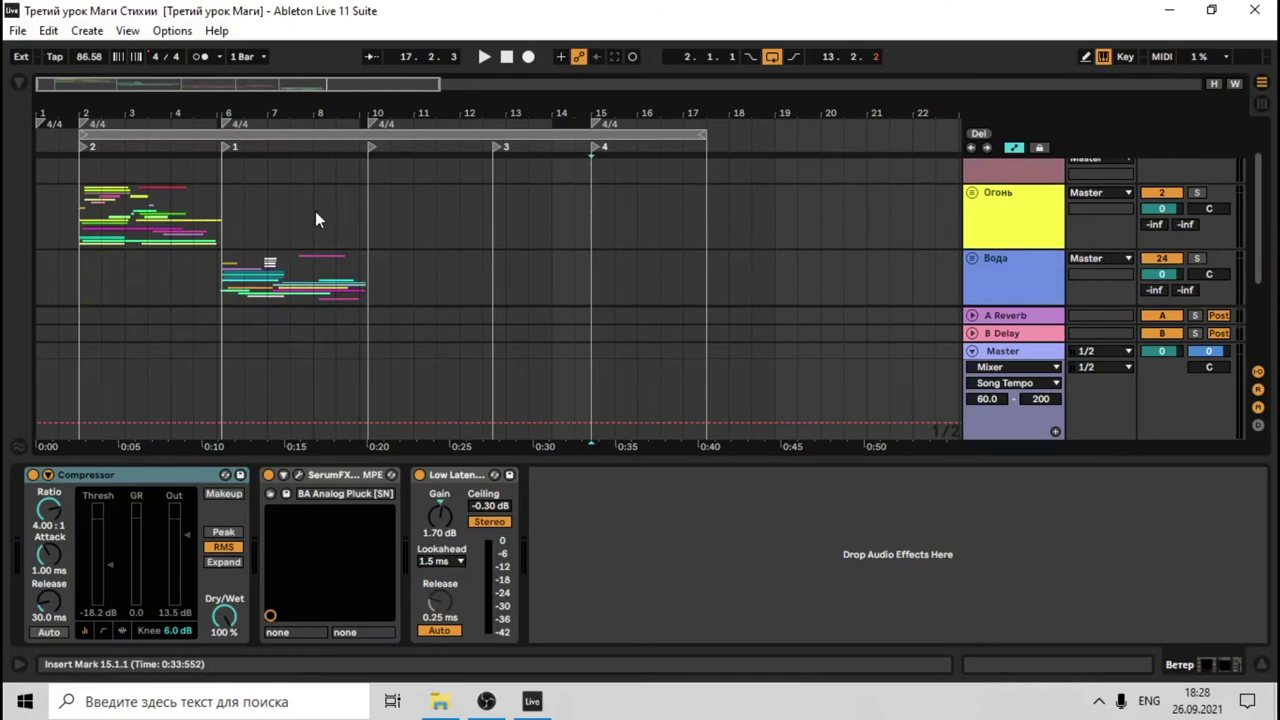
Step: In the Третий урок Маги Стихии set, open the Огонь group and audition its fire layers from track 3 to track 10 in solo
{"action": "left_click", "coordinate": [78, 213]}
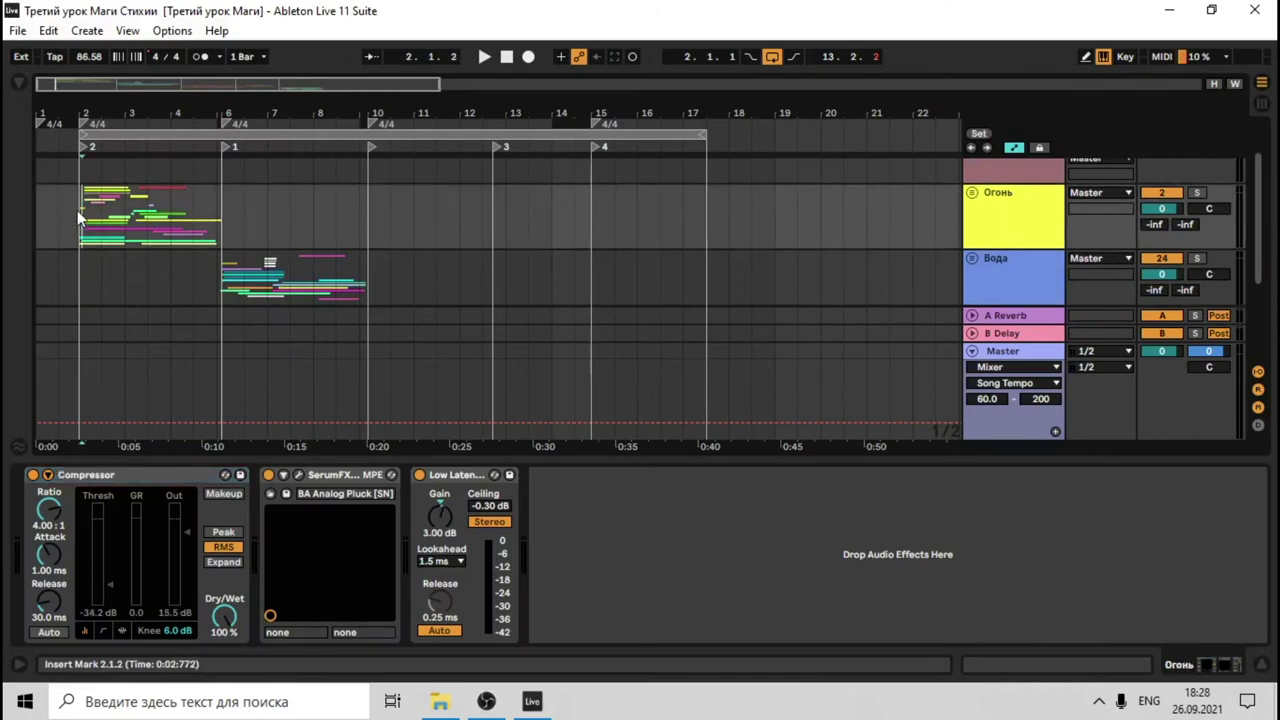
{"action": "key", "text": "z"}
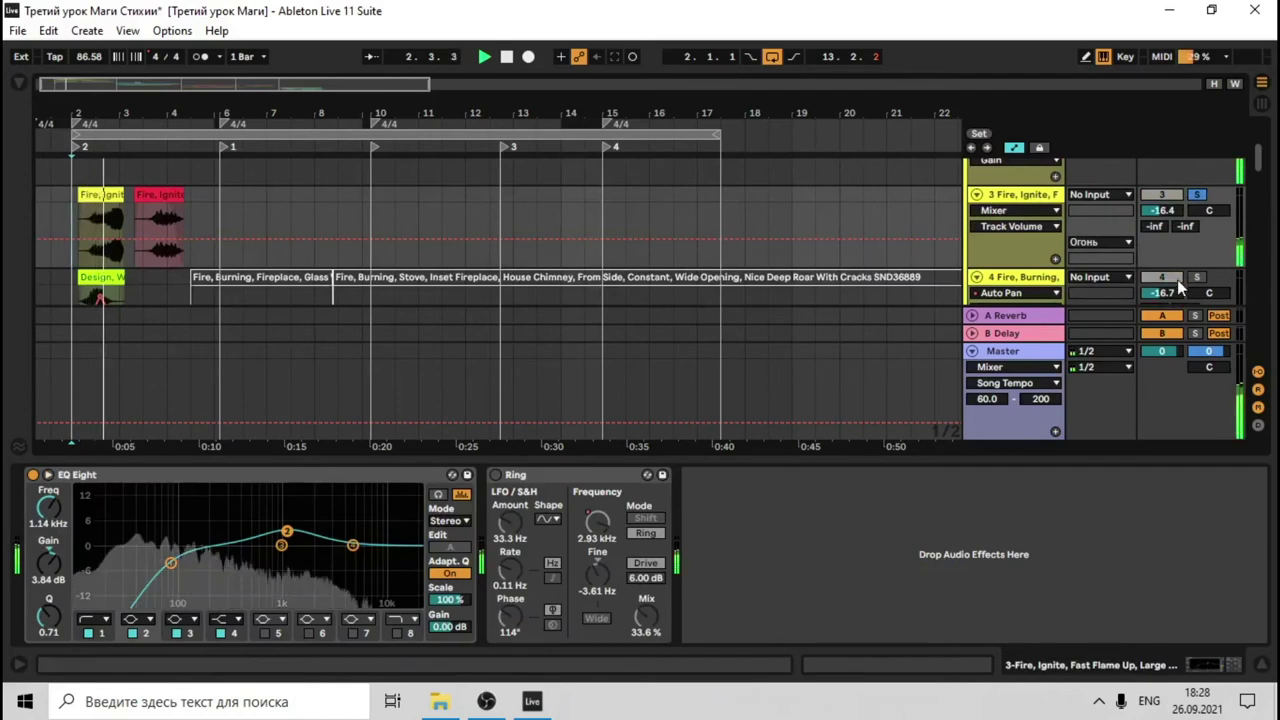
{"action": "scroll", "coordinate": [523, 288], "scroll_direction": "down", "scroll_amount": 1}
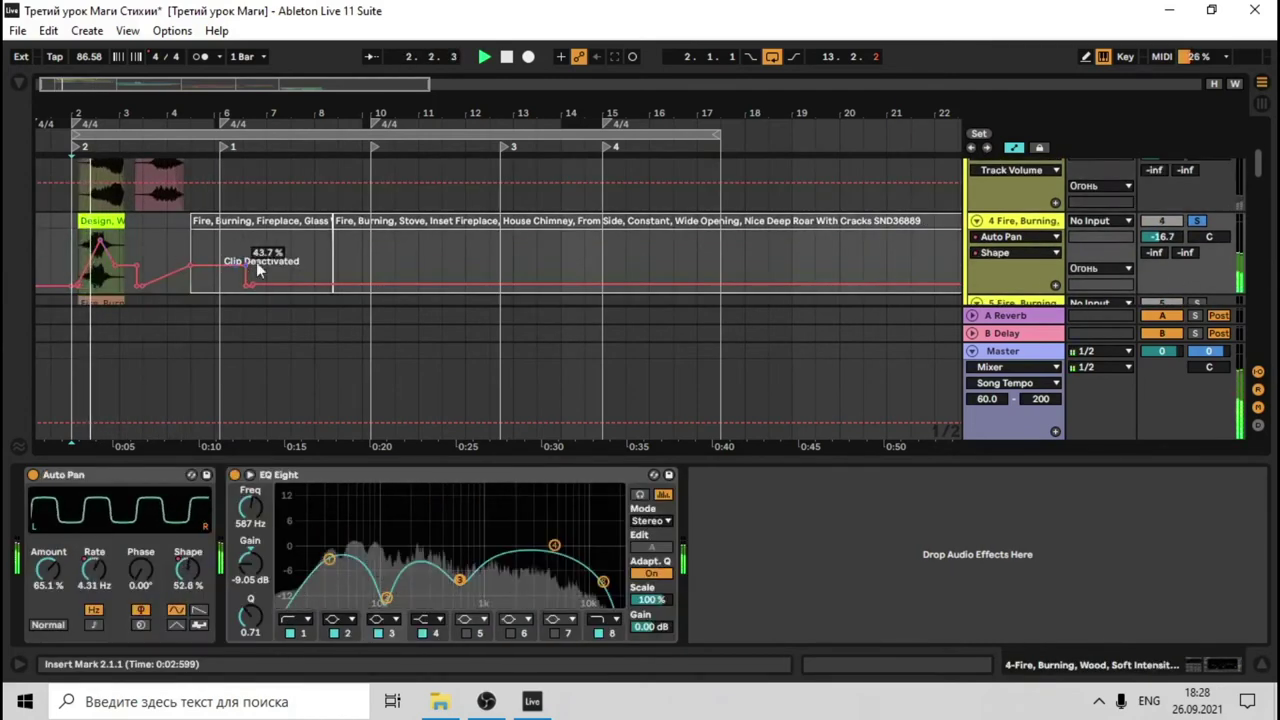
{"action": "scroll", "coordinate": [418, 229], "scroll_direction": "down", "scroll_amount": 3}
{"action": "left_click", "coordinate": [109, 262]}
{"action": "scroll", "coordinate": [398, 233], "scroll_direction": "down", "scroll_amount": 3}
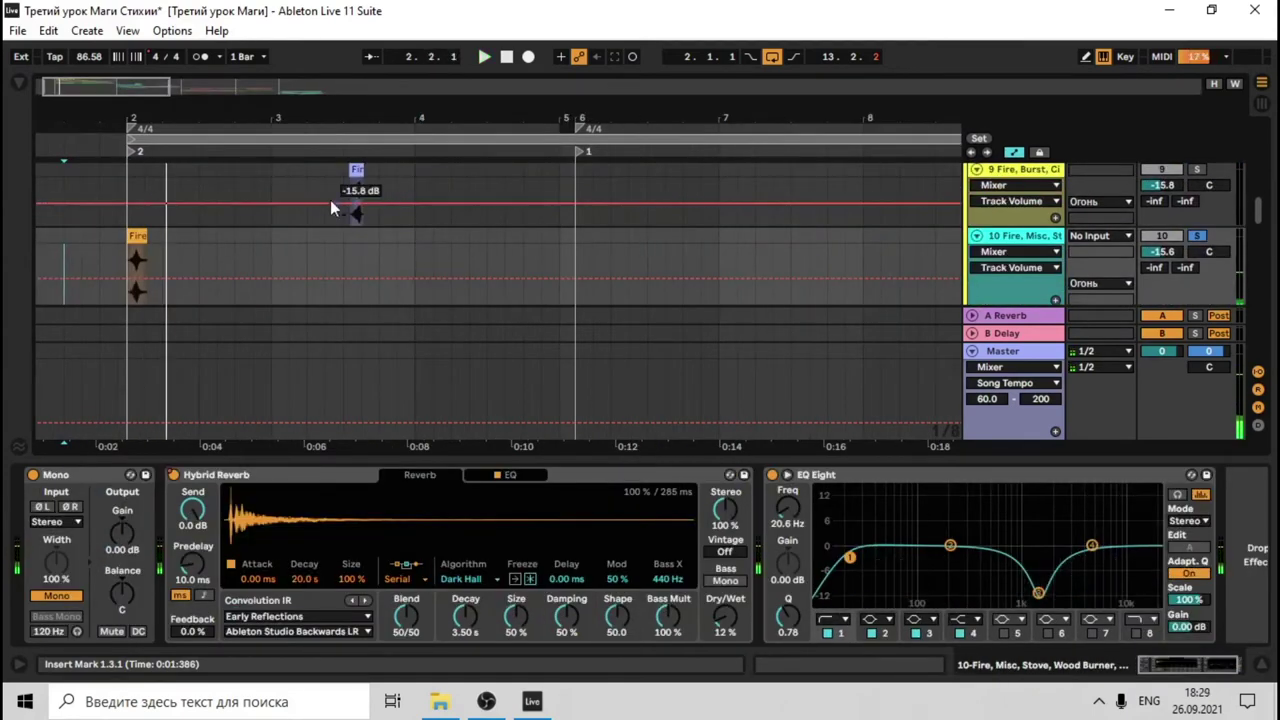
Step: Audition the fire burst, burning and whoosh tracks 9, 11, 12 and 13 of the Огонь group in solo
{"action": "left_click", "coordinate": [340, 198]}
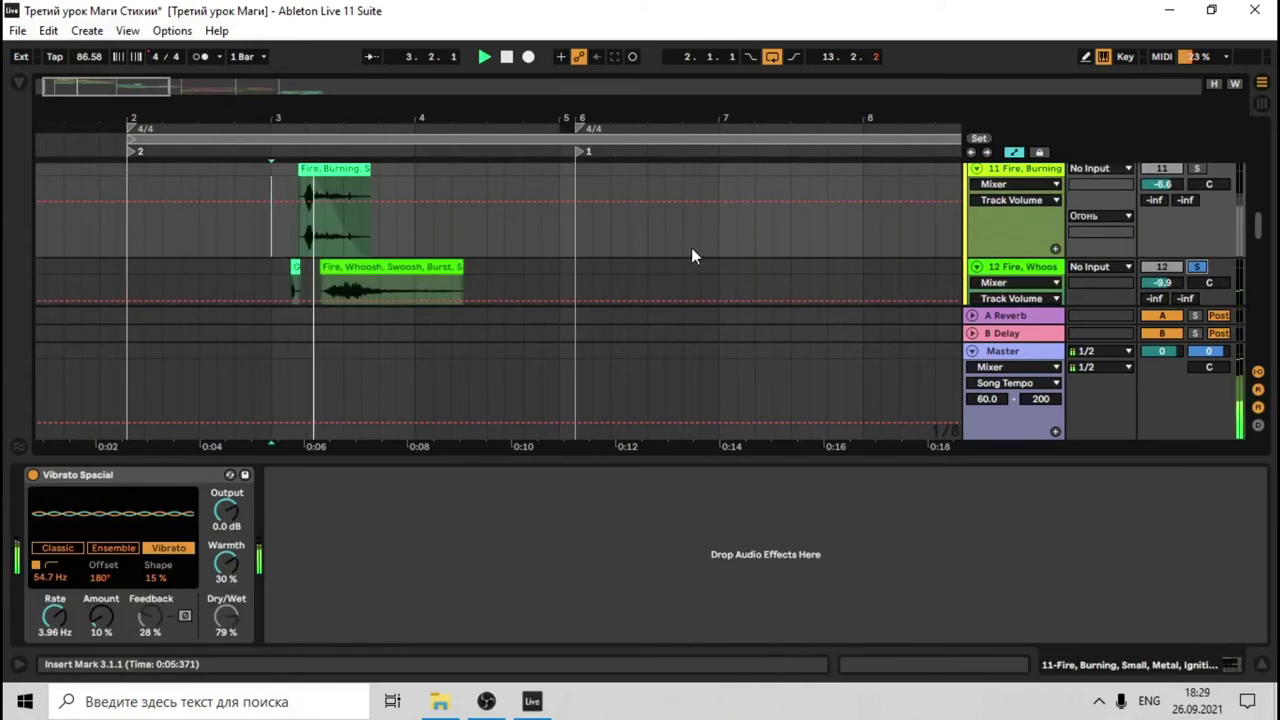
{"action": "scroll", "coordinate": [585, 265], "scroll_direction": "down", "scroll_amount": 2}
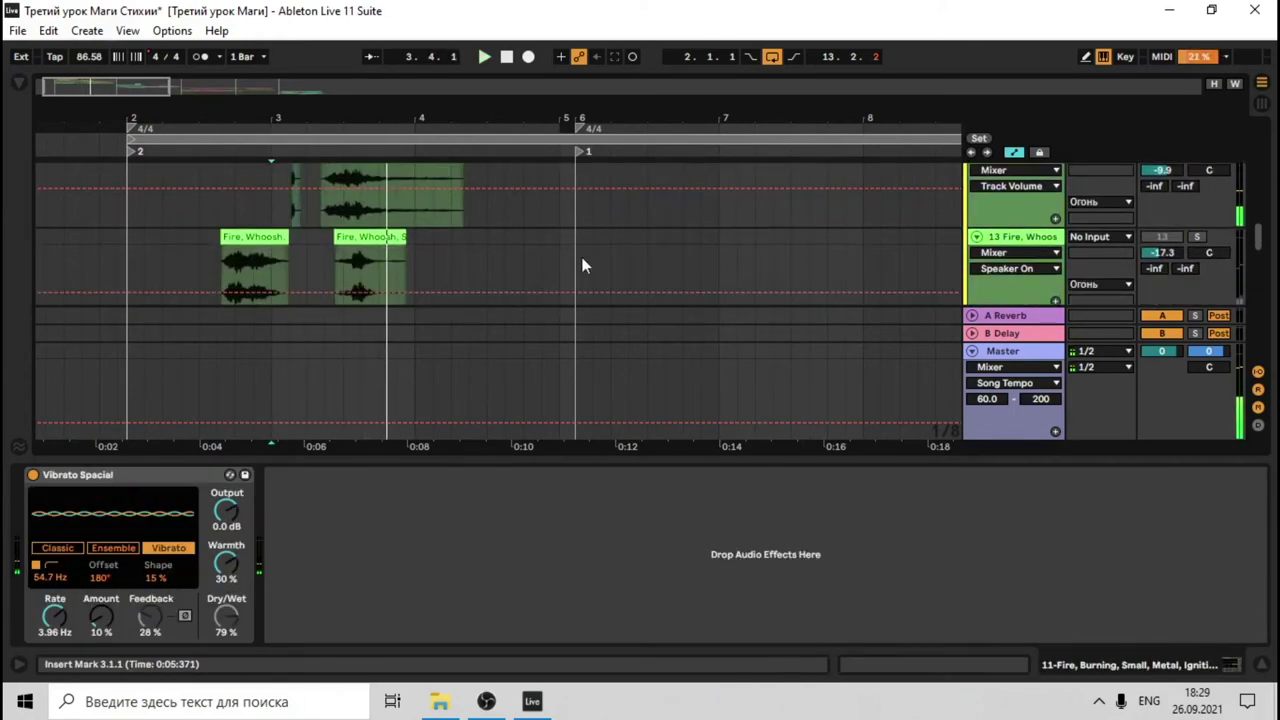
{"action": "left_click", "coordinate": [229, 265]}
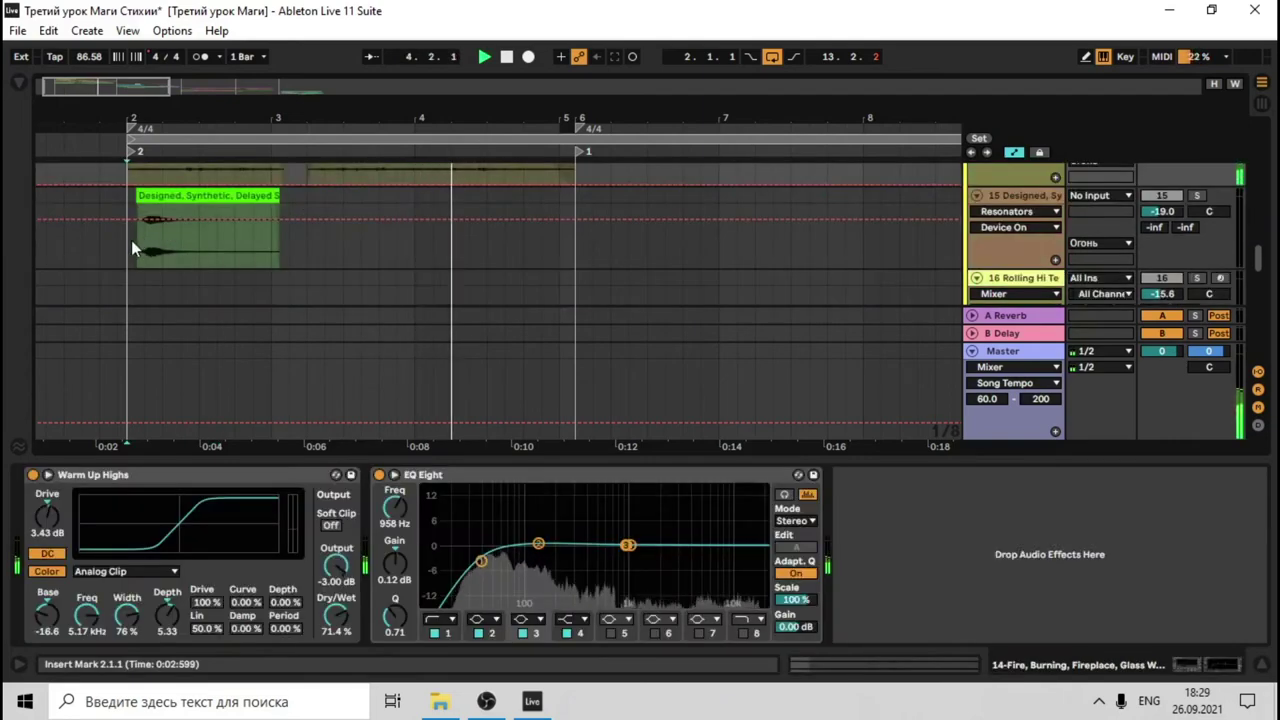
Step: Audition the synthetic track 15 and the remaining fire tracks 17, 18, 22 and 23 of the Огонь group
{"action": "left_click", "coordinate": [120, 240]}
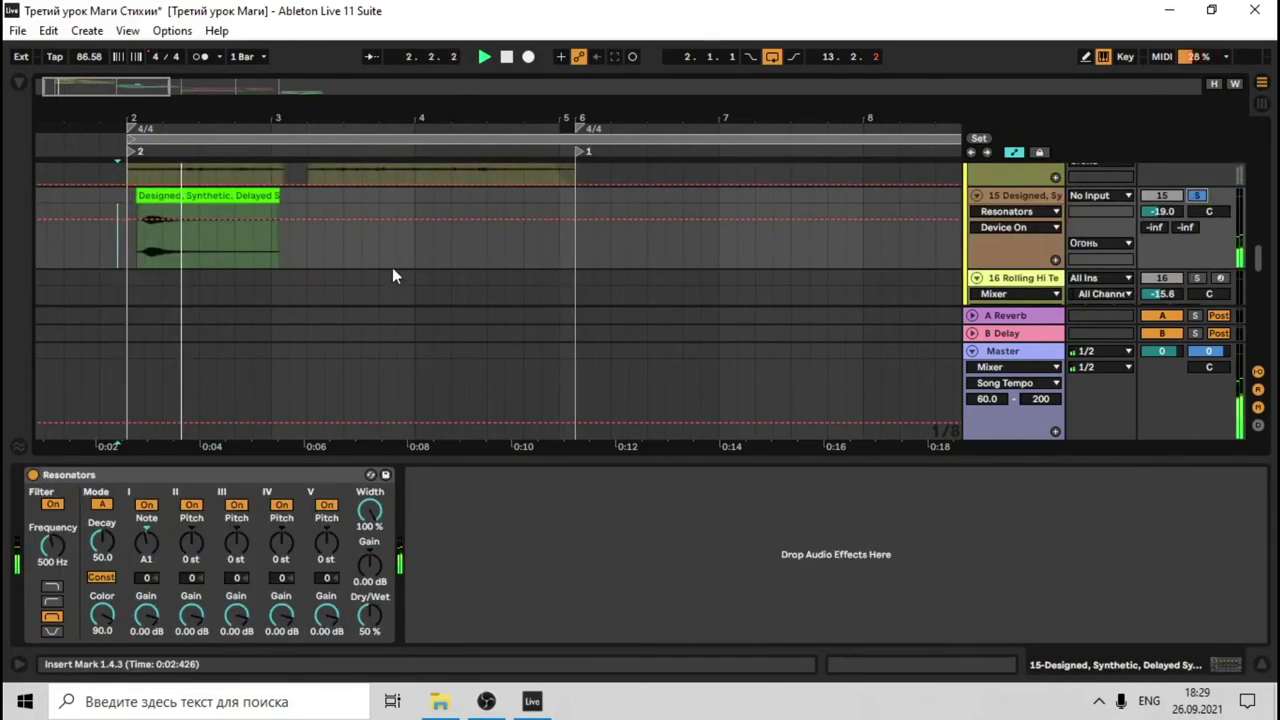
{"action": "scroll", "coordinate": [392, 267], "scroll_direction": "down", "scroll_amount": 2}
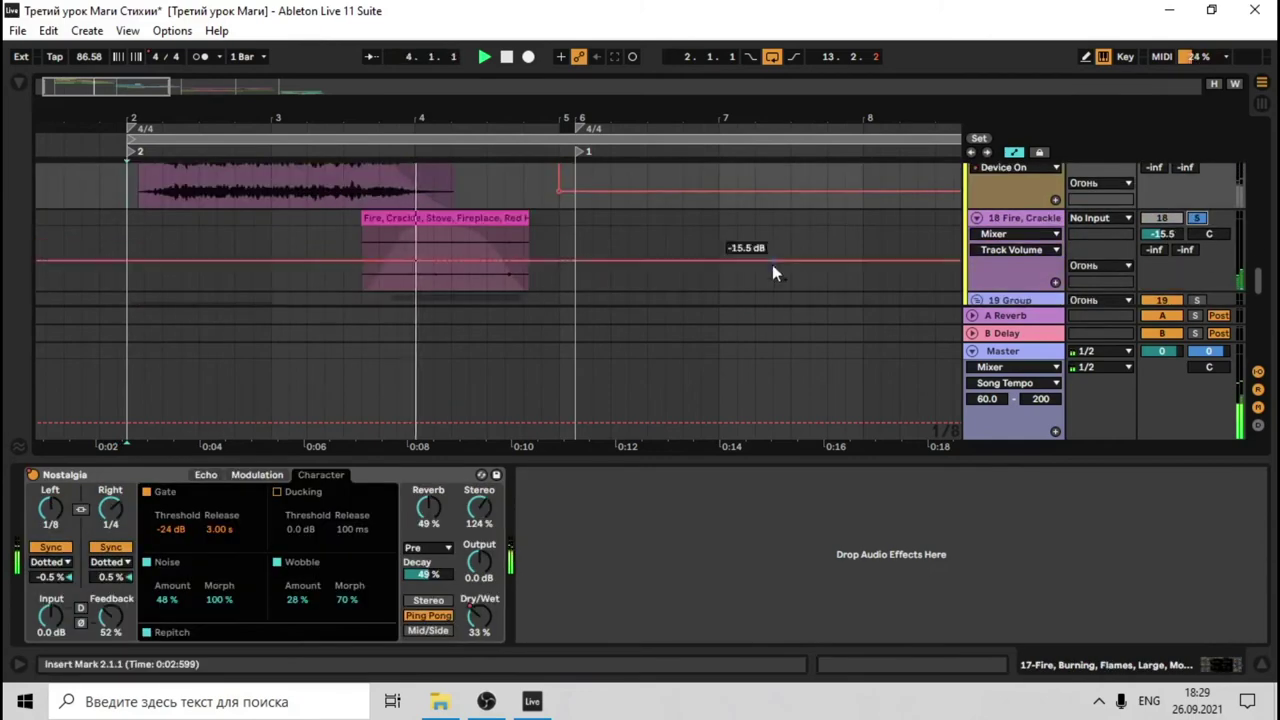
{"action": "scroll", "coordinate": [606, 287], "scroll_direction": "down", "scroll_amount": 3}
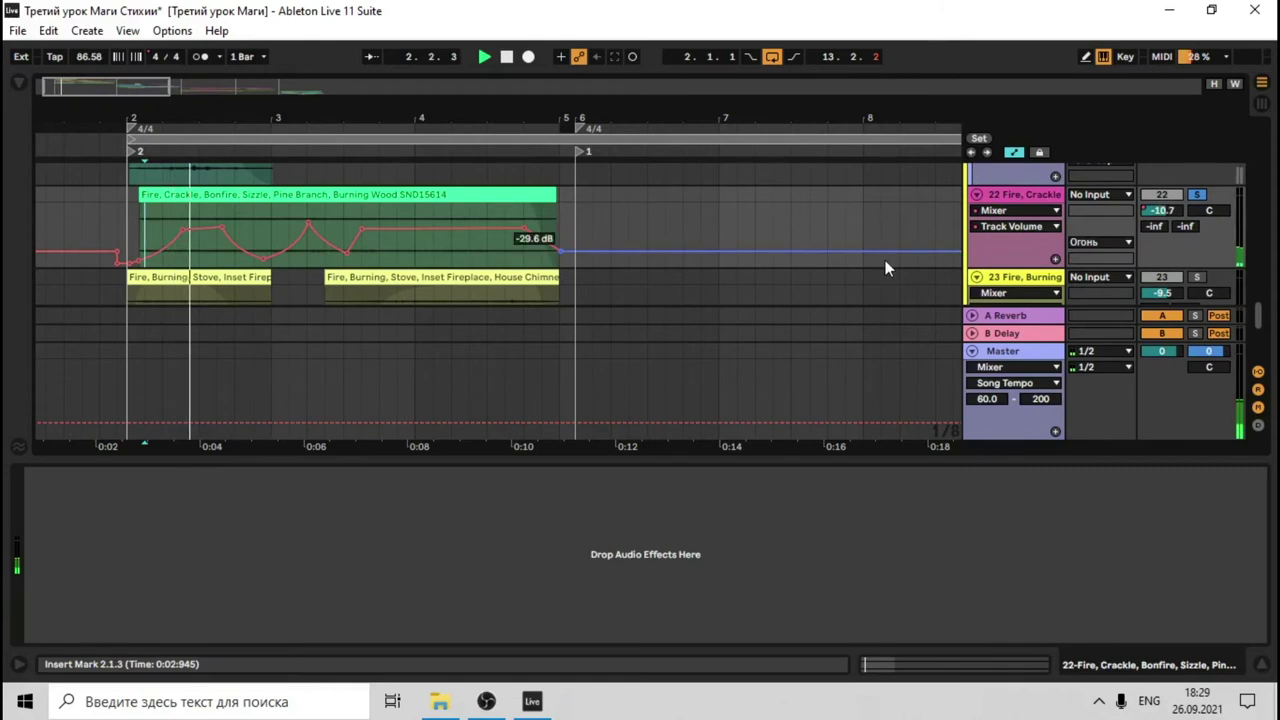
{"action": "scroll", "coordinate": [485, 283], "scroll_direction": "down", "scroll_amount": 1}
Step: Audition the ambience track 27 of the Вода group in solo from just before its active clip
{"action": "scroll", "coordinate": [725, 248], "scroll_direction": "down", "scroll_amount": 4}
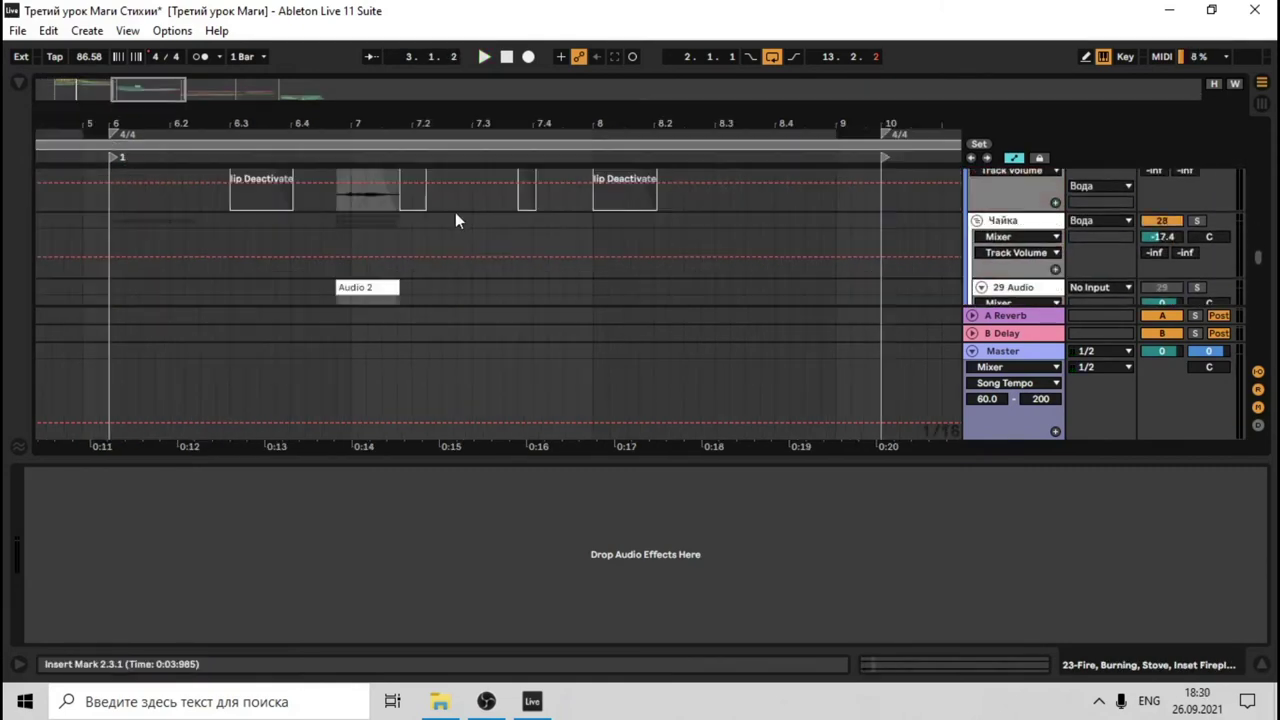
{"action": "scroll", "coordinate": [700, 230], "scroll_direction": "up", "scroll_amount": 3}
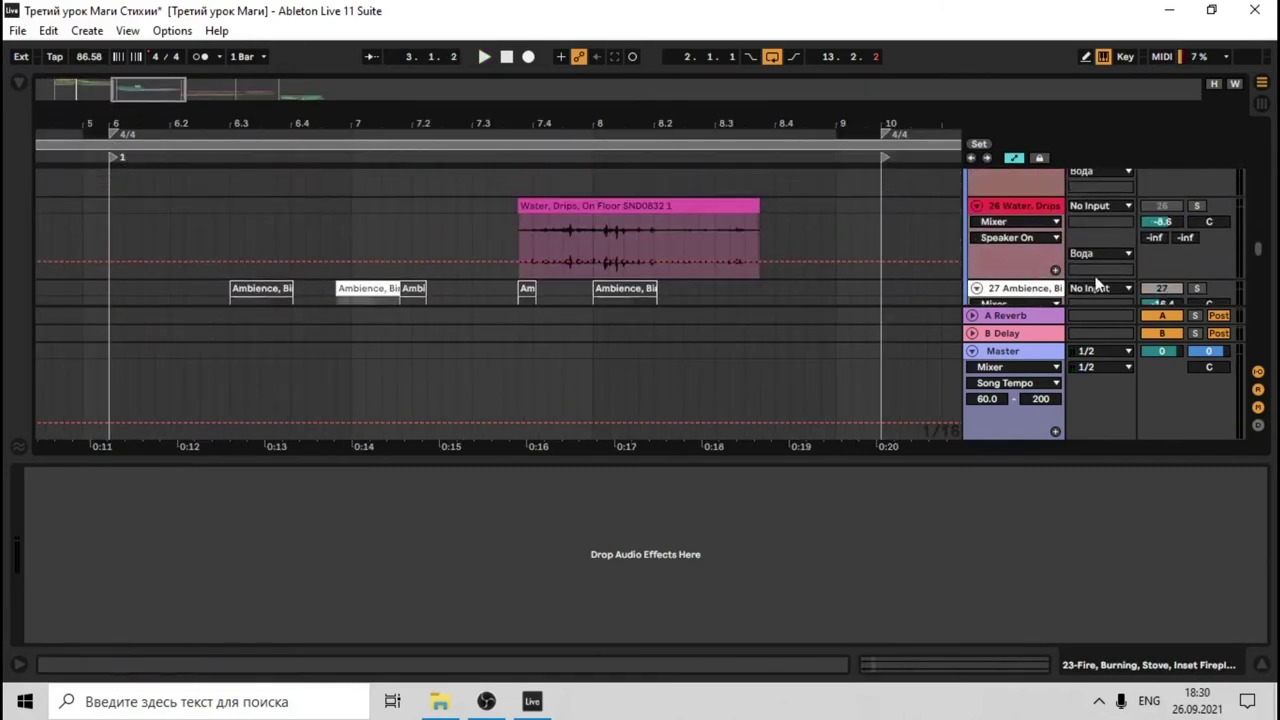
{"action": "left_click", "coordinate": [1195, 289]}
{"action": "scroll", "coordinate": [340, 265], "scroll_direction": "down", "scroll_amount": 1}
{"action": "left_click", "coordinate": [329, 271]}
{"action": "key", "text": "space"}
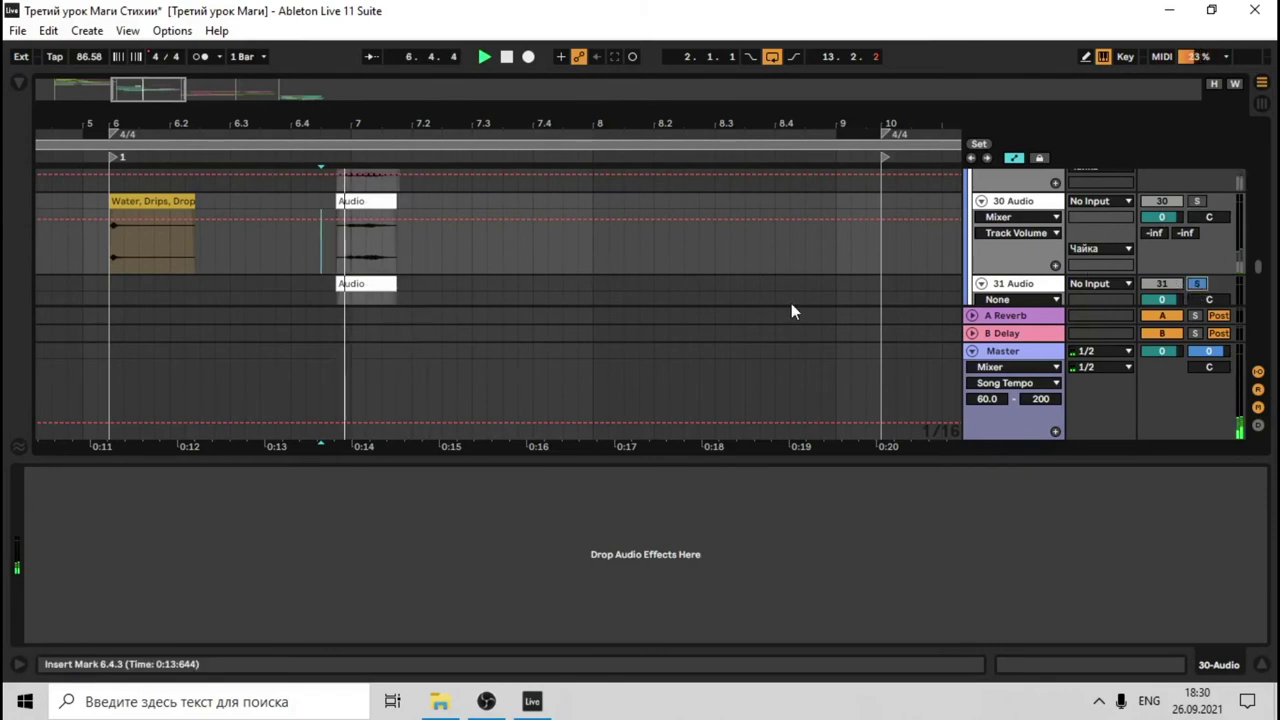
Step: Audition the swimming pool track 32 and the Чайка group's track 30 in solo, each from 5.1.2
{"action": "scroll", "coordinate": [709, 283], "scroll_direction": "down", "scroll_amount": 4}
{"action": "left_click", "coordinate": [103, 219]}
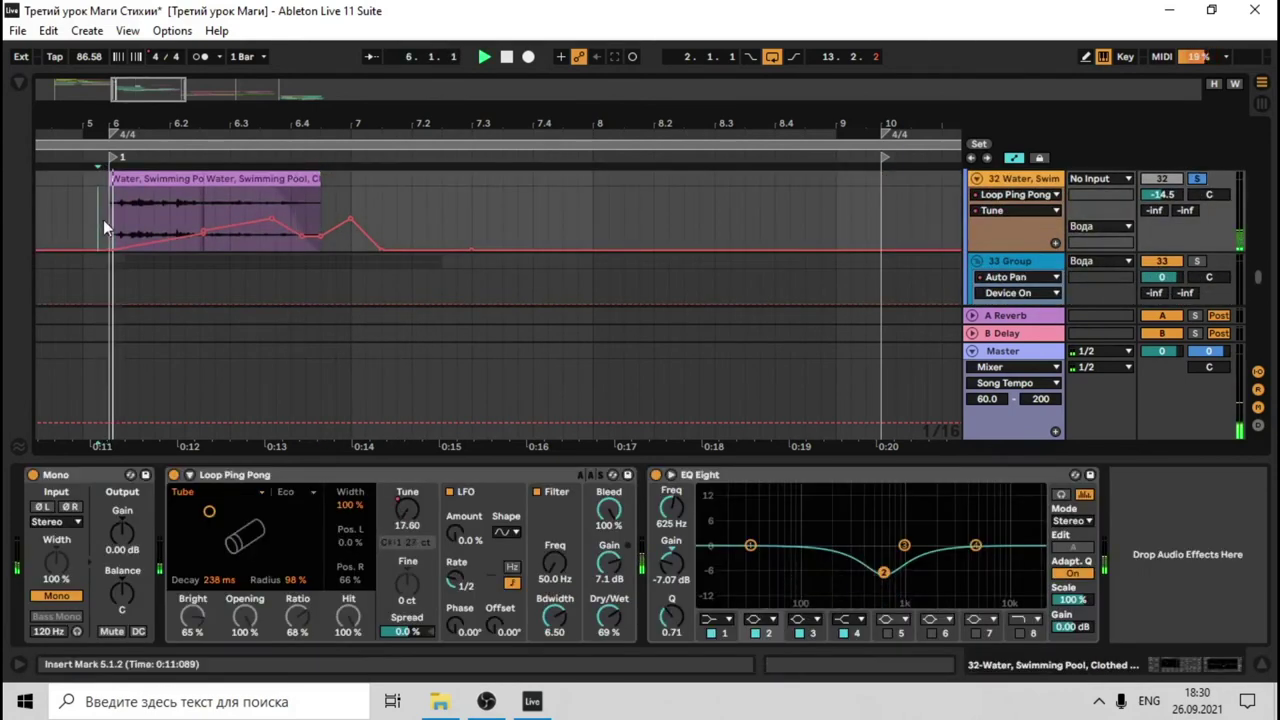
{"action": "scroll", "coordinate": [600, 260], "scroll_direction": "up", "scroll_amount": 3}
{"action": "scroll", "coordinate": [609, 263], "scroll_direction": "up", "scroll_amount": 3}
{"action": "key", "text": "space"}
{"action": "scroll", "coordinate": [529, 286], "scroll_direction": "down", "scroll_amount": 1}
{"action": "left_click", "coordinate": [97, 270]}
{"action": "key", "text": "space"}
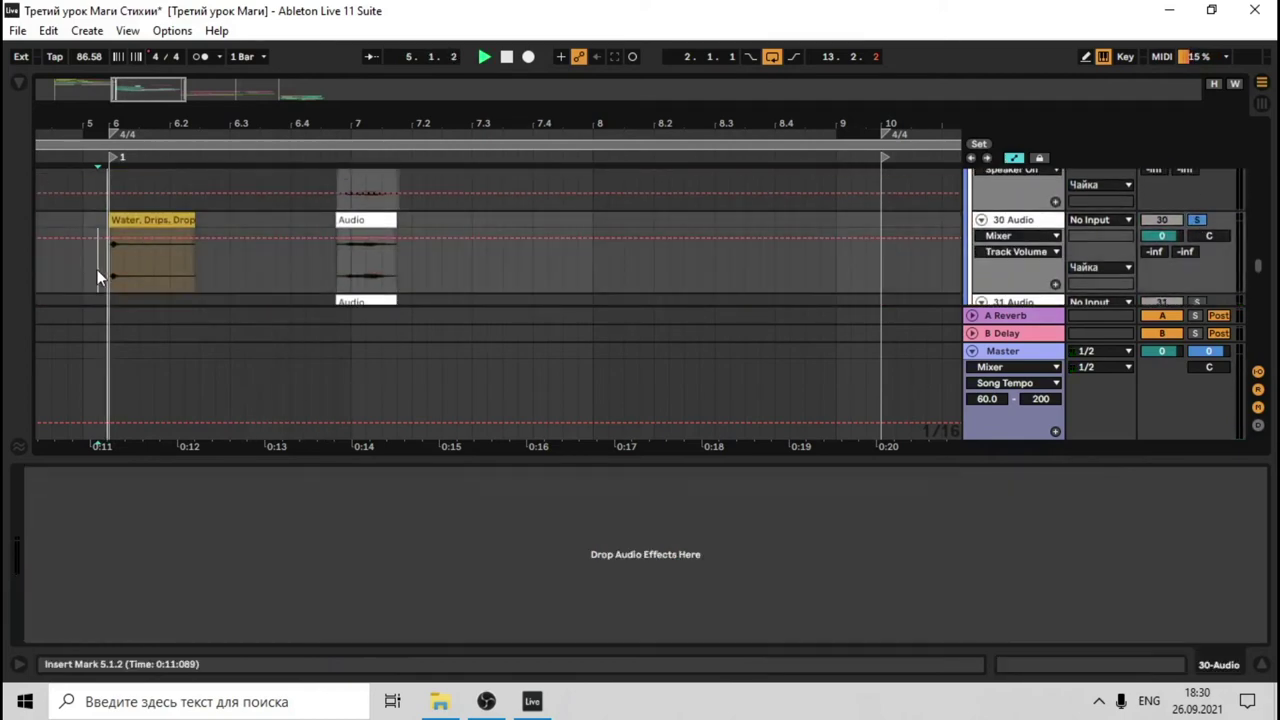
Step: Audition the crashing ocean waves track 34 of the 33 Group in solo from 6.1.1
{"action": "scroll", "coordinate": [490, 242], "scroll_direction": "down", "scroll_amount": 2}
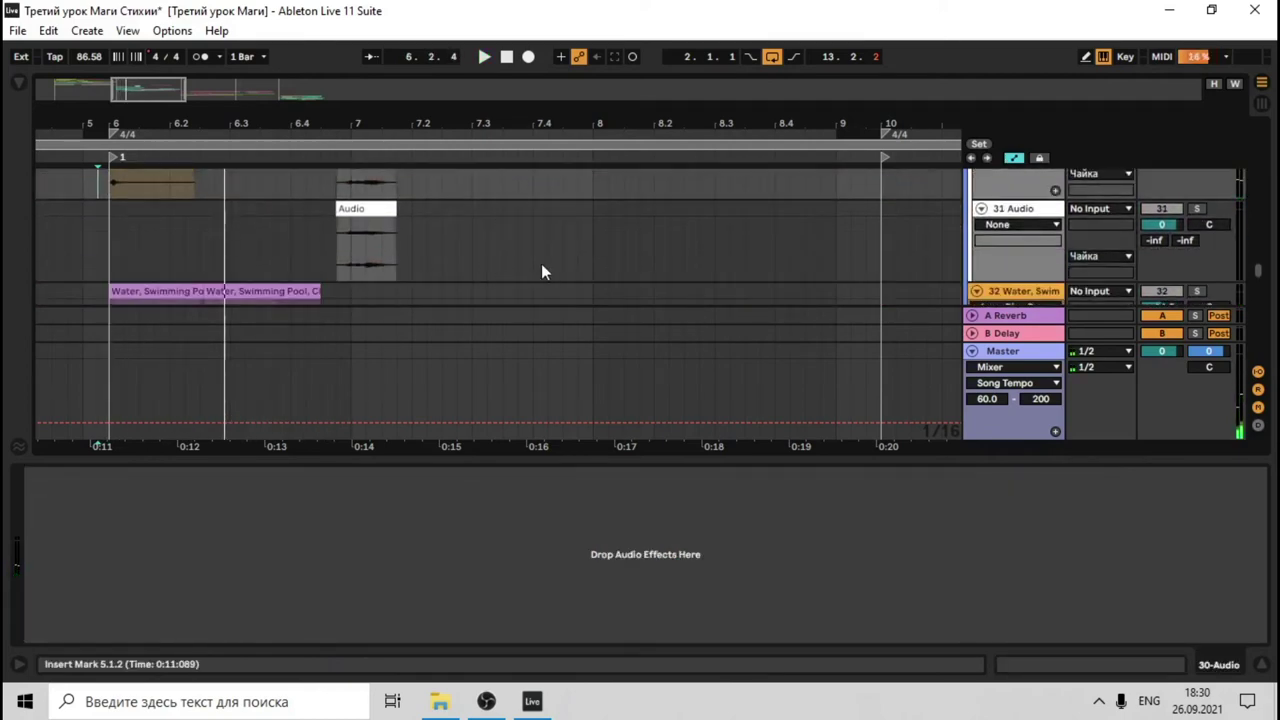
{"action": "scroll", "coordinate": [541, 263], "scroll_direction": "down", "scroll_amount": 4}
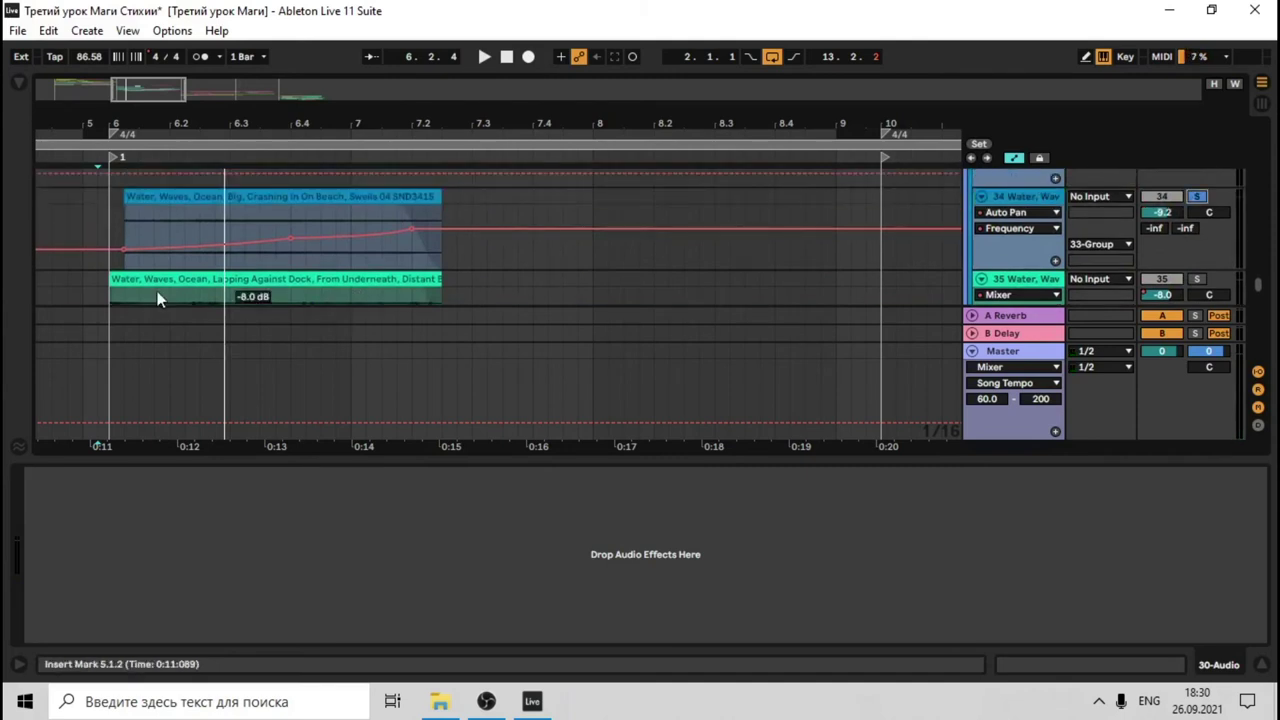
{"action": "left_click", "coordinate": [110, 234]}
{"action": "key", "text": "space"}
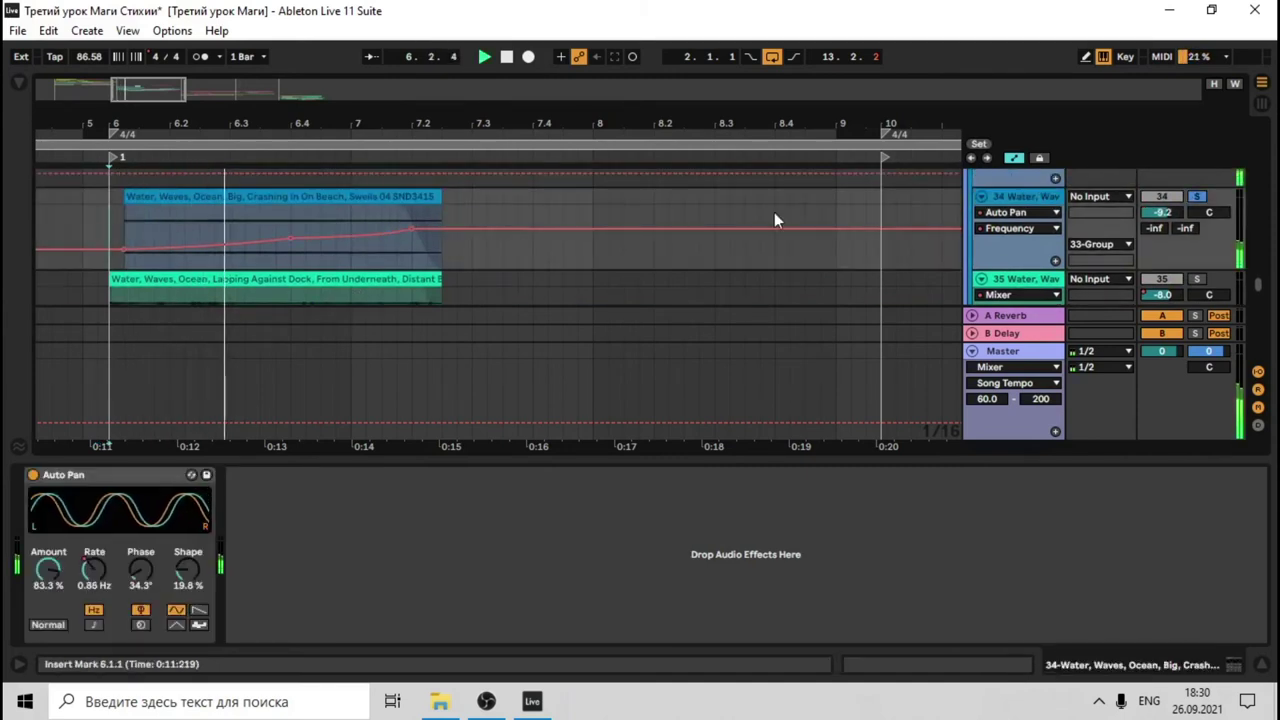
Step: Audition the lapping water track 35 of the 33 Group in solo from 5.1.1
{"action": "scroll", "coordinate": [754, 212], "scroll_direction": "down", "scroll_amount": 3}
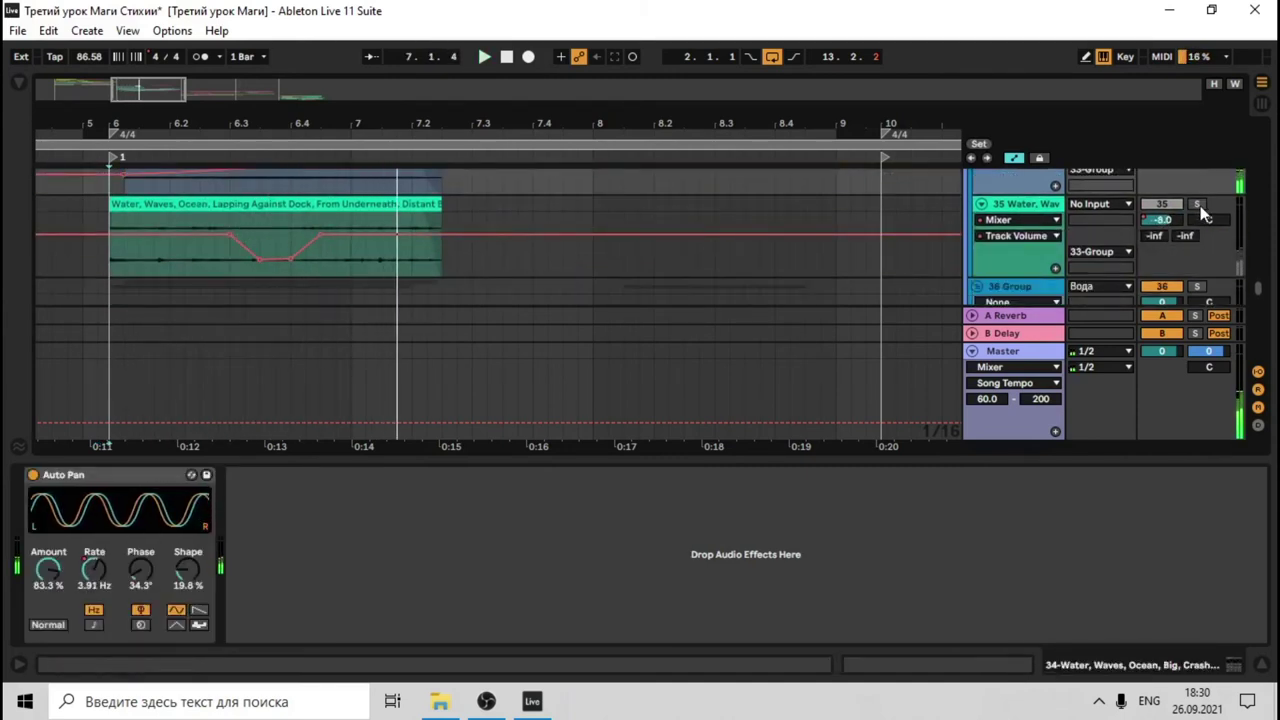
{"action": "left_click", "coordinate": [83, 256]}
{"action": "scroll", "coordinate": [424, 243], "scroll_direction": "down", "scroll_amount": 3}
{"action": "scroll", "coordinate": [426, 262], "scroll_direction": "up", "scroll_amount": 3}
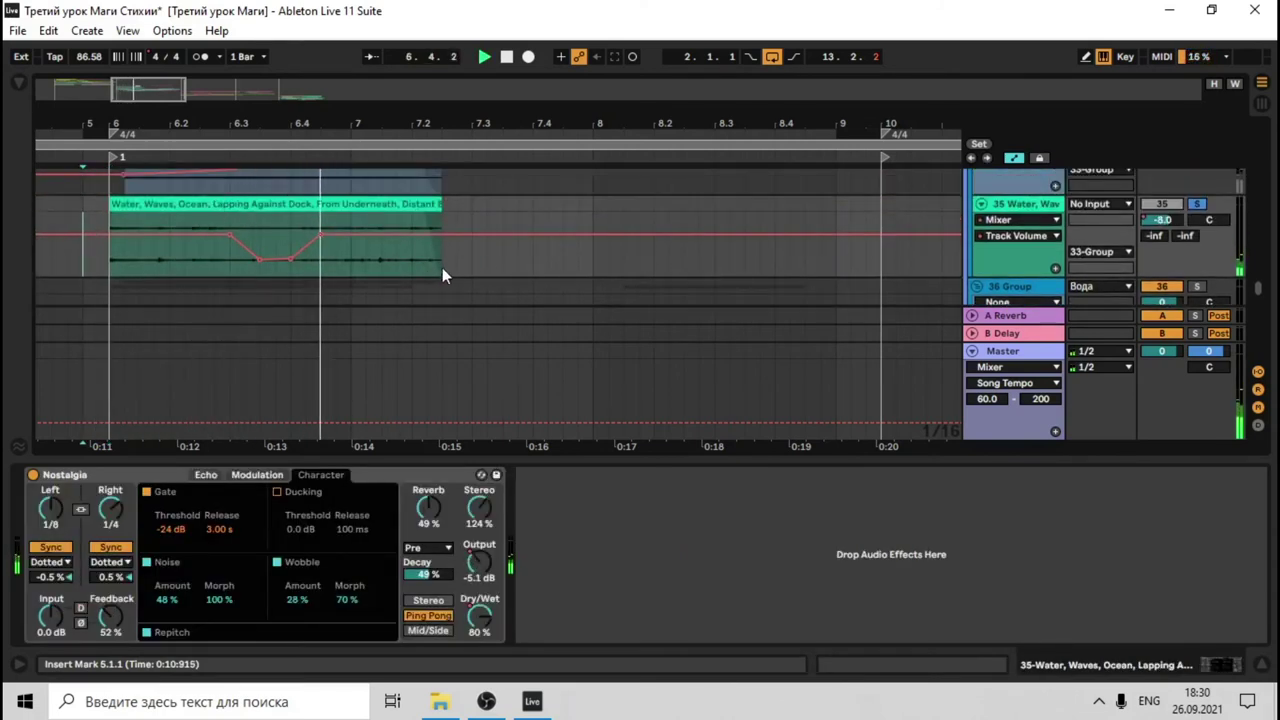
Step: Audition the wave surge track 41 and the deep boom track 44 of the Вода group in solo
{"action": "scroll", "coordinate": [442, 267], "scroll_direction": "down", "scroll_amount": 3}
{"action": "scroll", "coordinate": [829, 214], "scroll_direction": "down", "scroll_amount": 4}
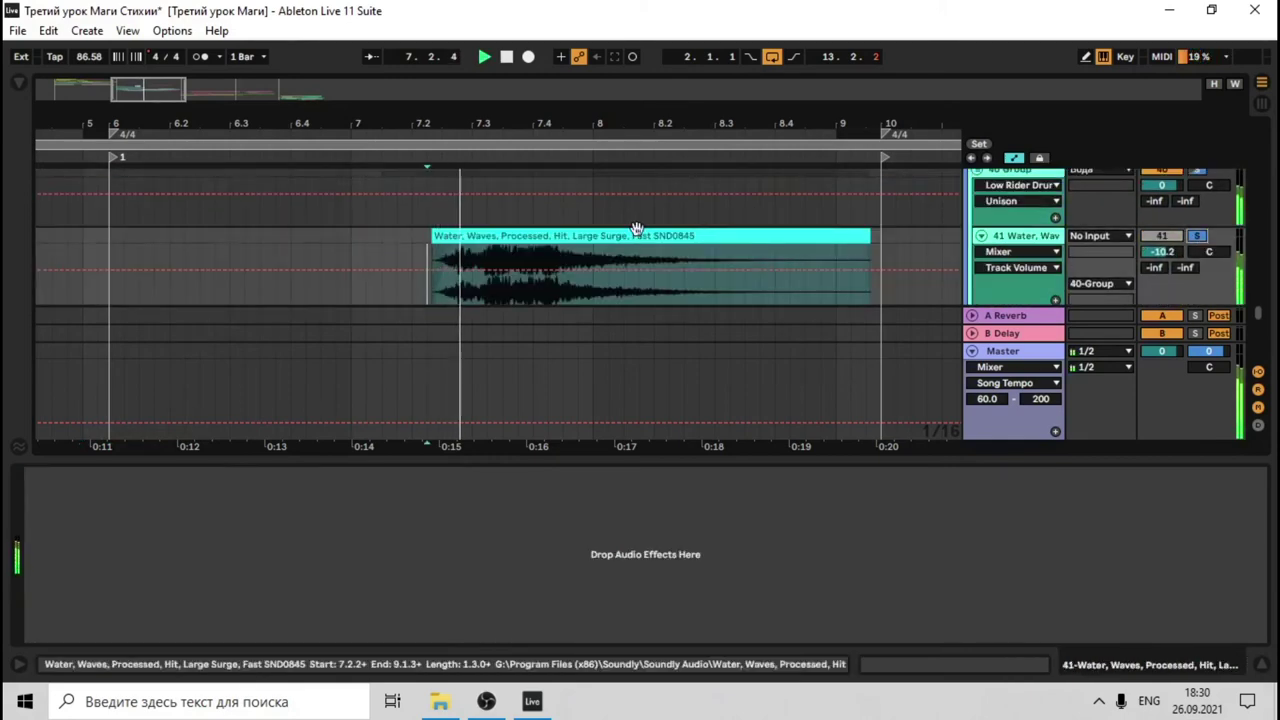
{"action": "scroll", "coordinate": [637, 229], "scroll_direction": "down", "scroll_amount": 3}
{"action": "scroll", "coordinate": [737, 280], "scroll_direction": "up", "scroll_amount": 1}
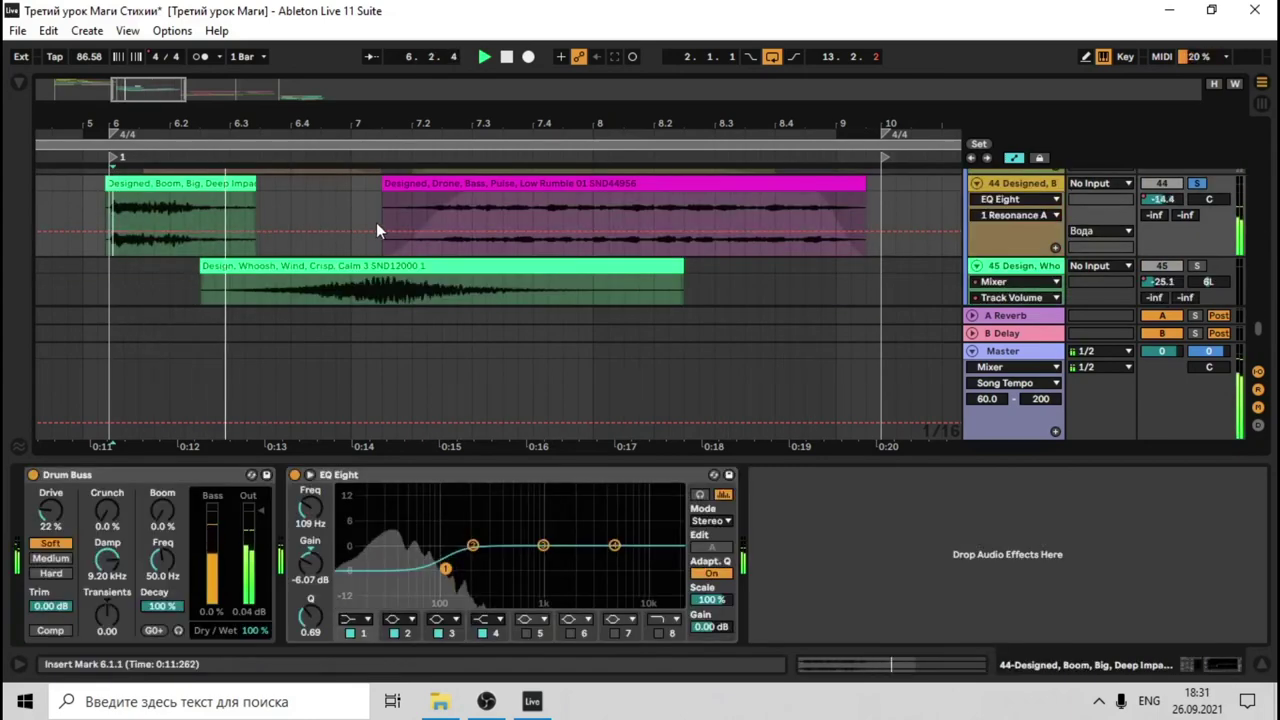
Step: Audition the low rumble drone clip on track 44 in solo, starting shortly after bar 7
{"action": "left_click", "coordinate": [376, 222]}
{"action": "key", "text": "space"}
{"action": "key", "text": "space"}
Step: Move on to the Земля section at 10.1.1 and play its earthquake rumble track 49 from 10.1.3
{"action": "scroll", "coordinate": [700, 220], "scroll_direction": "down", "scroll_amount": 3}
{"action": "left_click", "coordinate": [606, 245]}
{"action": "scroll", "coordinate": [580, 262], "scroll_direction": "down", "scroll_amount": 1}
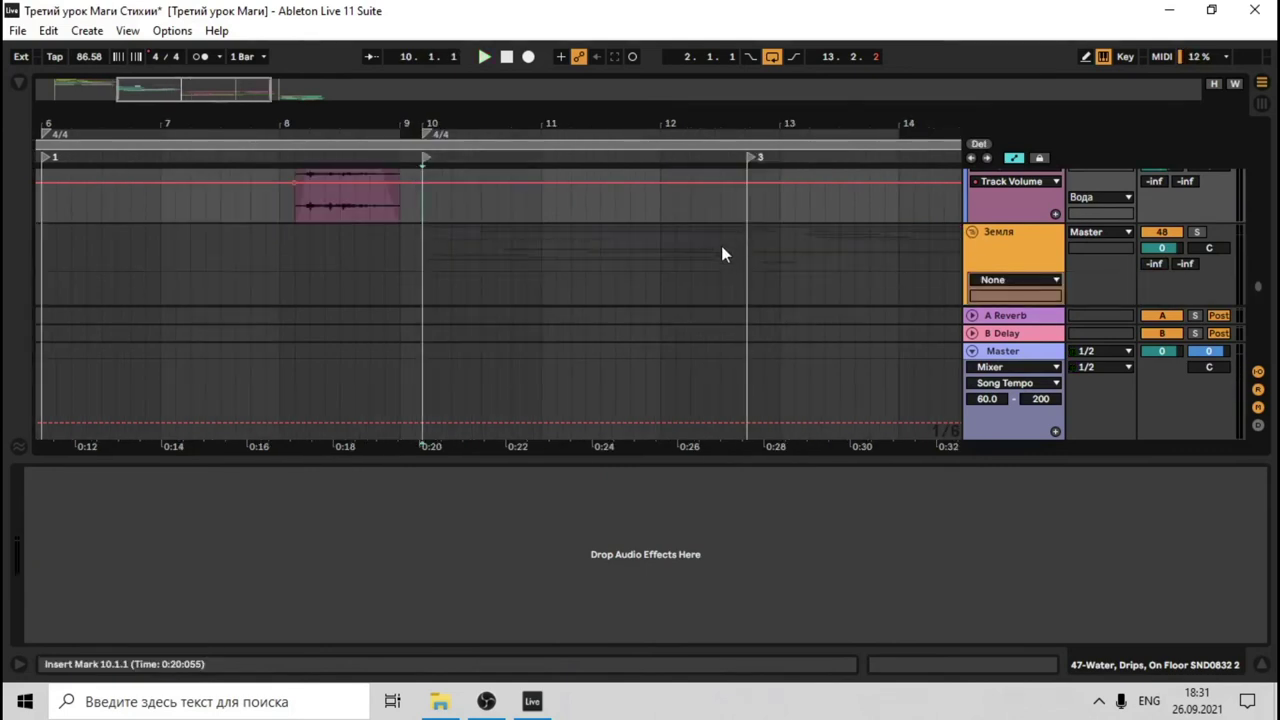
{"action": "scroll", "coordinate": [721, 245], "scroll_direction": "down", "scroll_amount": 3}
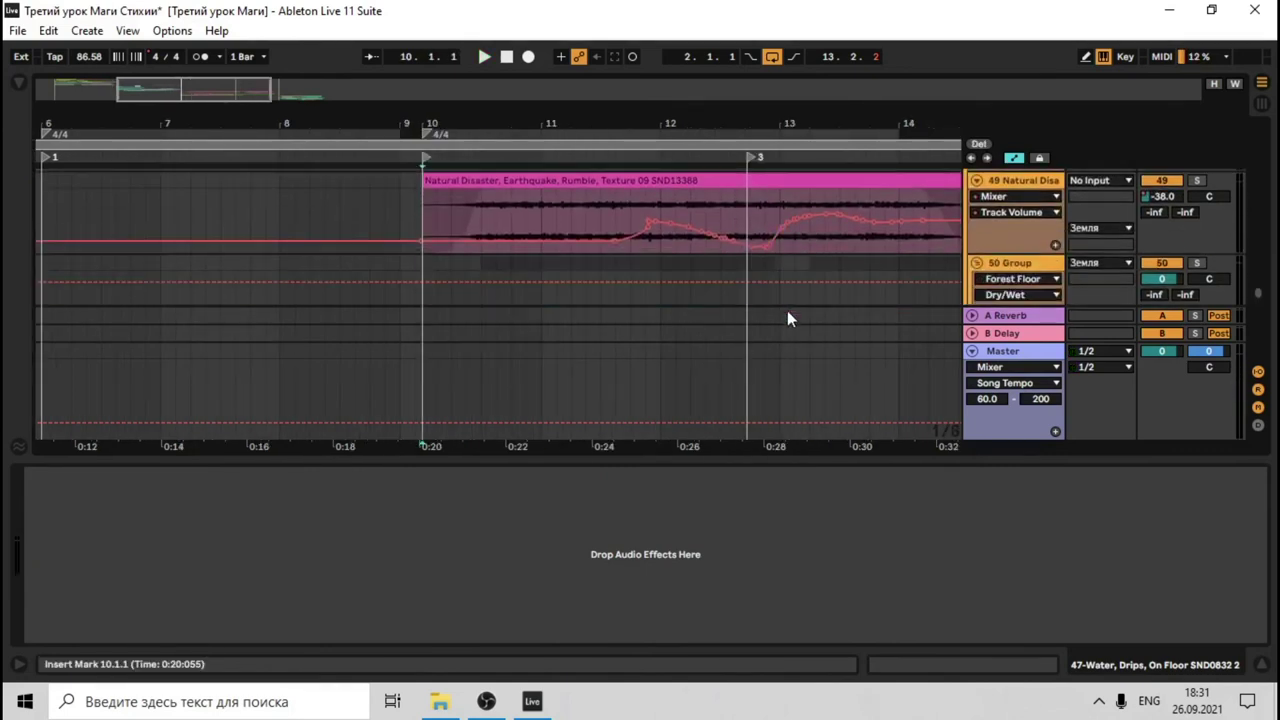
{"action": "scroll", "coordinate": [821, 325], "scroll_direction": "down", "scroll_amount": 1}
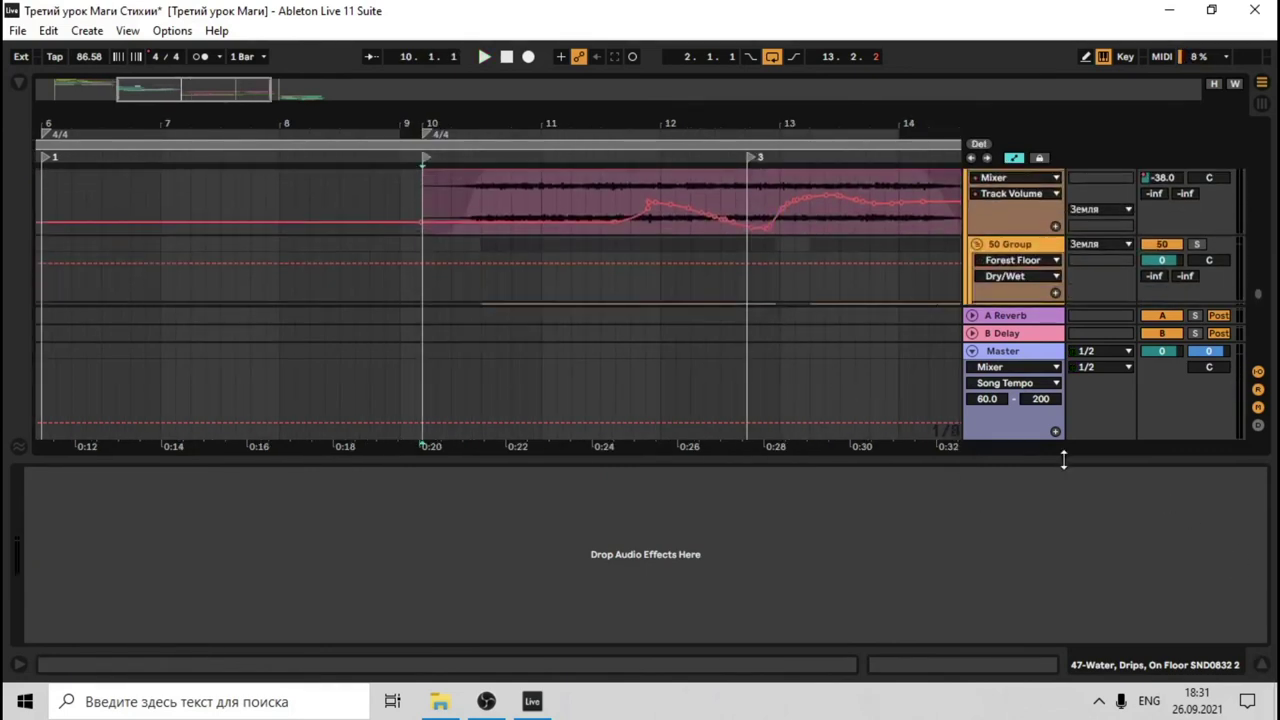
{"action": "scroll", "coordinate": [813, 187], "scroll_direction": "up", "scroll_amount": 1}
{"action": "scroll", "coordinate": [813, 187], "scroll_direction": "right", "scroll_amount": 3}
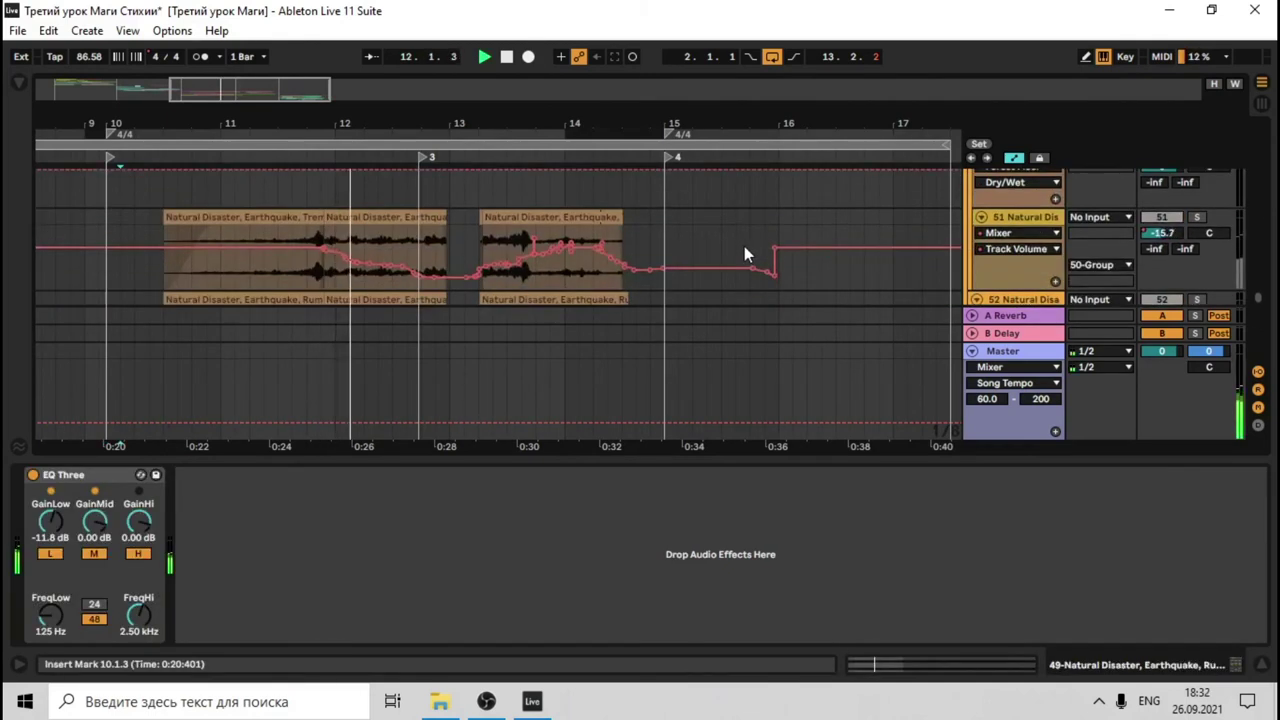
Step: Audition the Земля group's earthquake tracks 51 and 52 in solo, playing from 11.4.1 and again from bar 13
{"action": "left_click", "coordinate": [306, 237]}
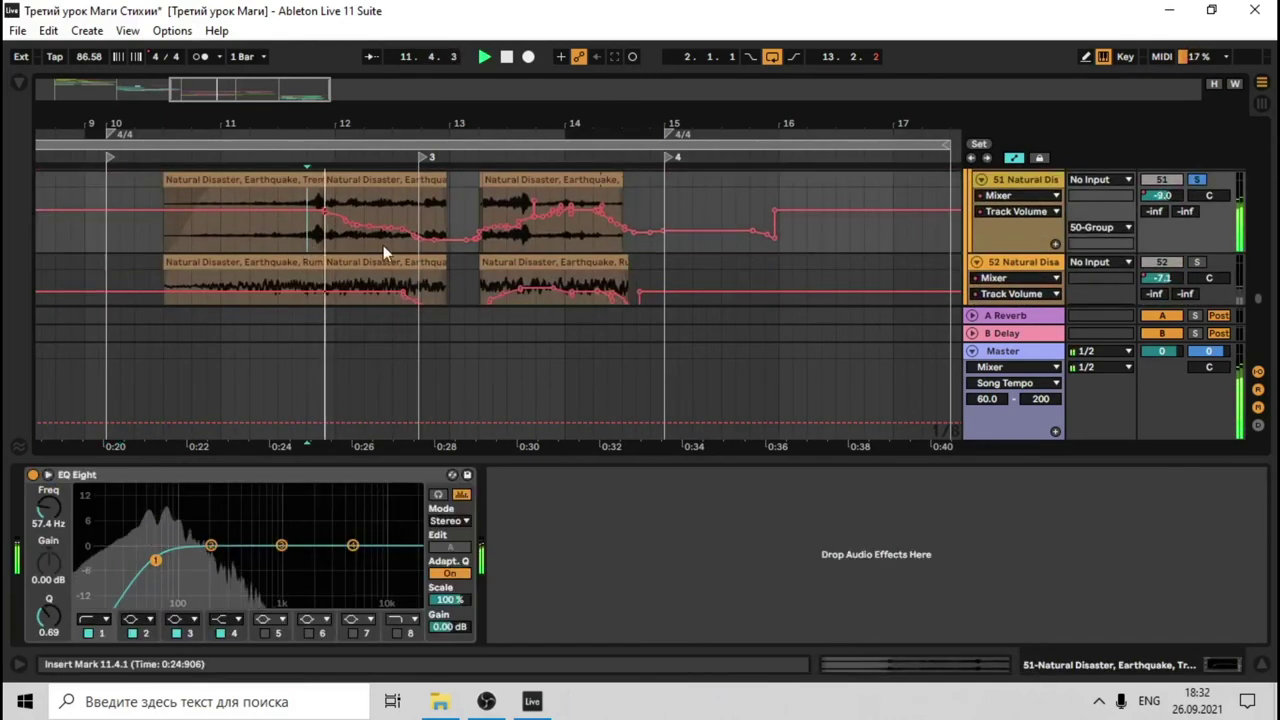
{"action": "left_click", "coordinate": [512, 246]}
{"action": "key", "text": "space"}
{"action": "key", "text": "space"}
{"action": "scroll", "coordinate": [813, 190], "scroll_direction": "down", "scroll_amount": 1}
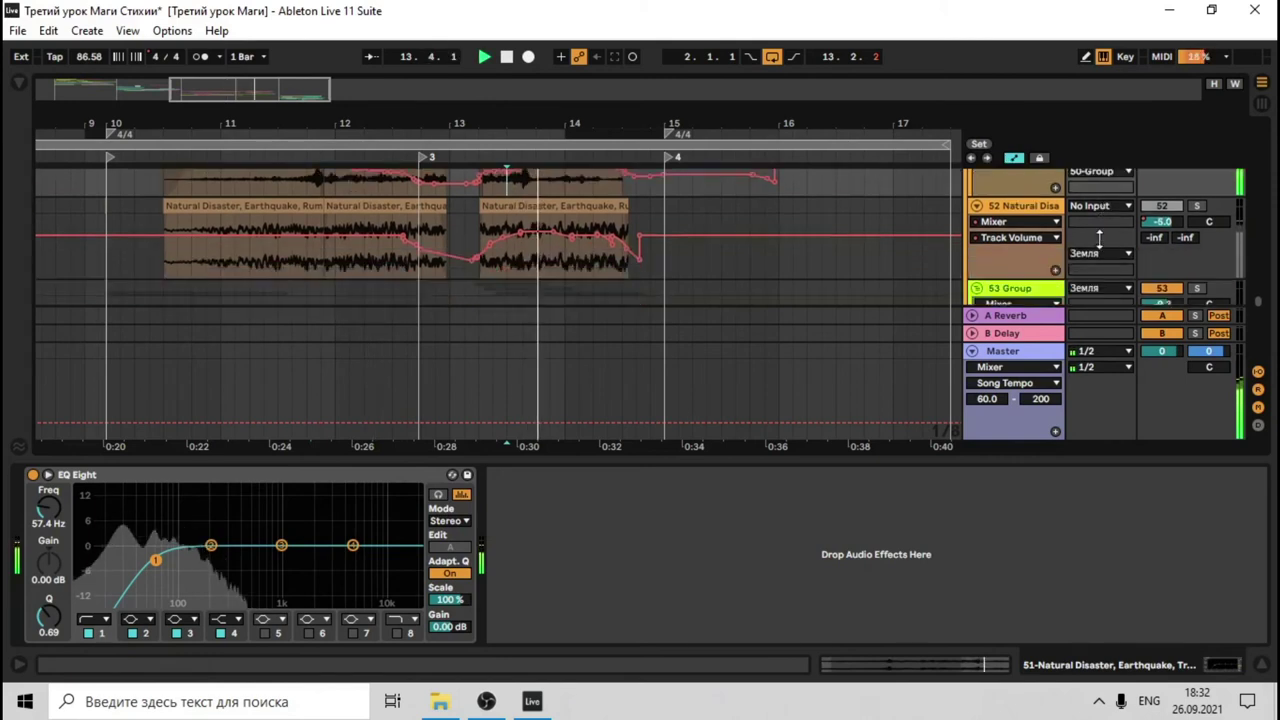
{"action": "left_click", "coordinate": [1196, 205]}
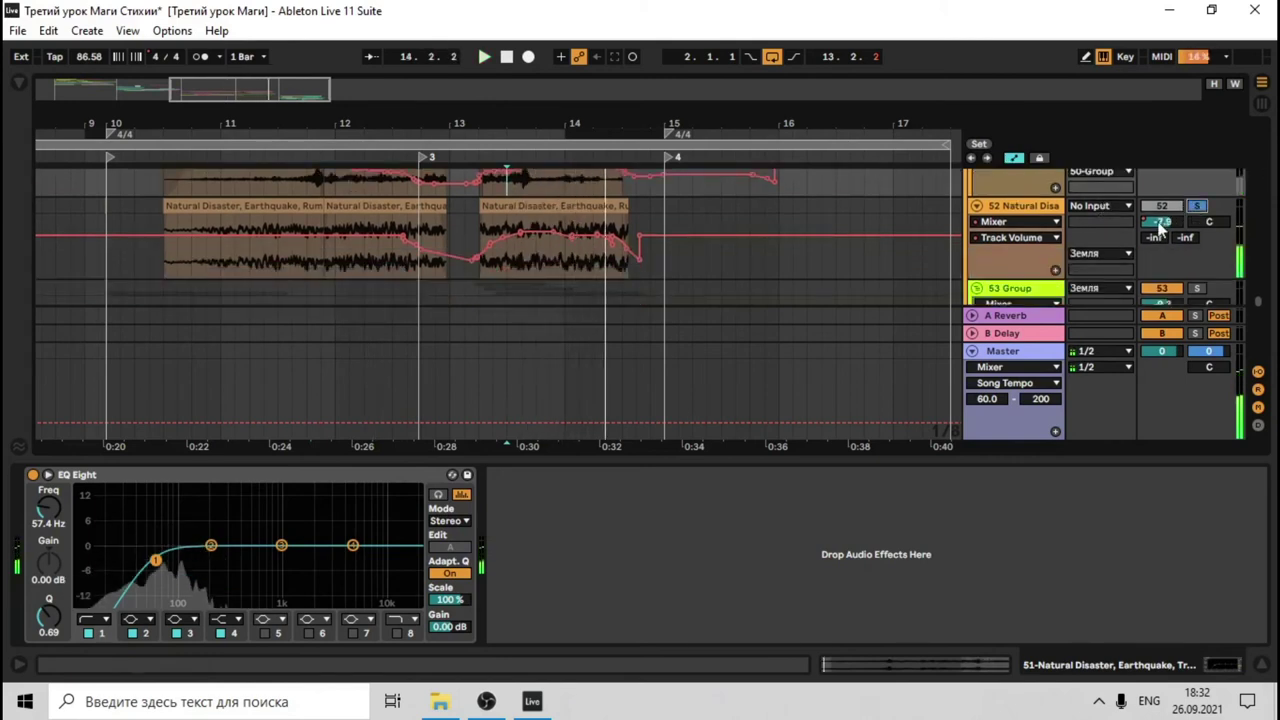
Step: Play the rock movement track 64 from 11.3.1 and 10.1.1, and review the industrial fan track 65 below it
{"action": "left_click", "coordinate": [264, 262]}
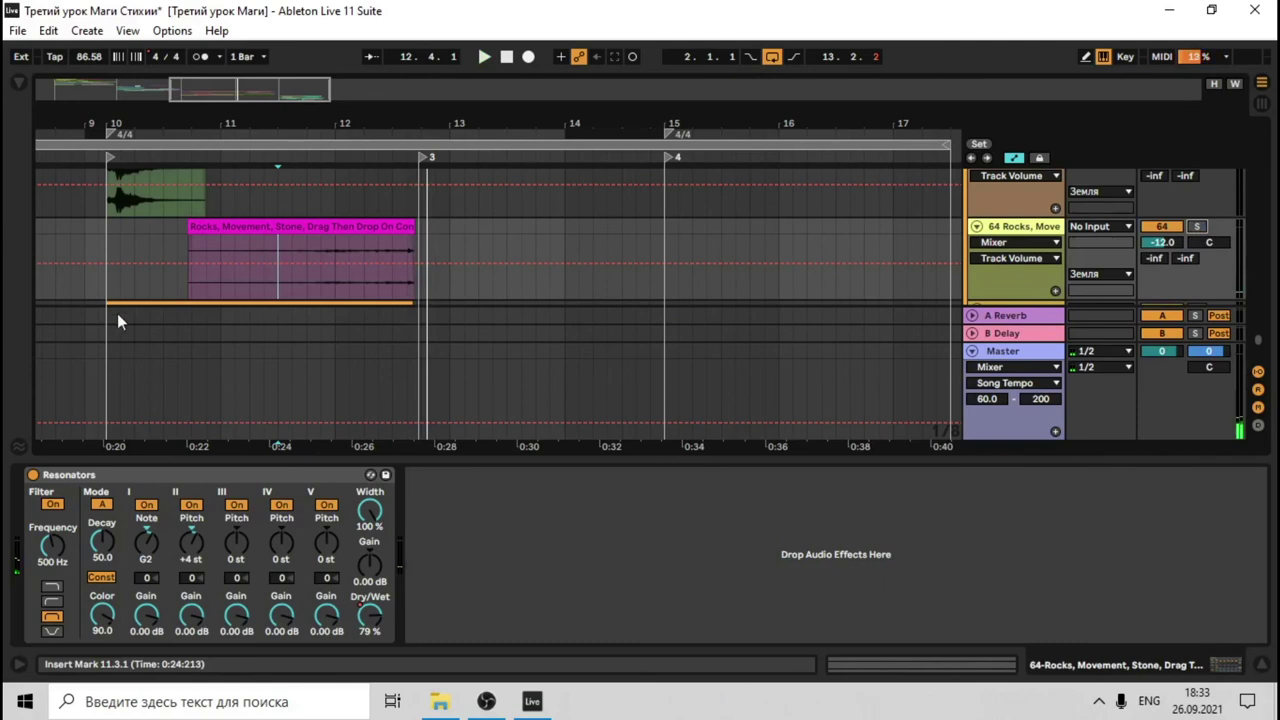
{"action": "left_click", "coordinate": [106, 284]}
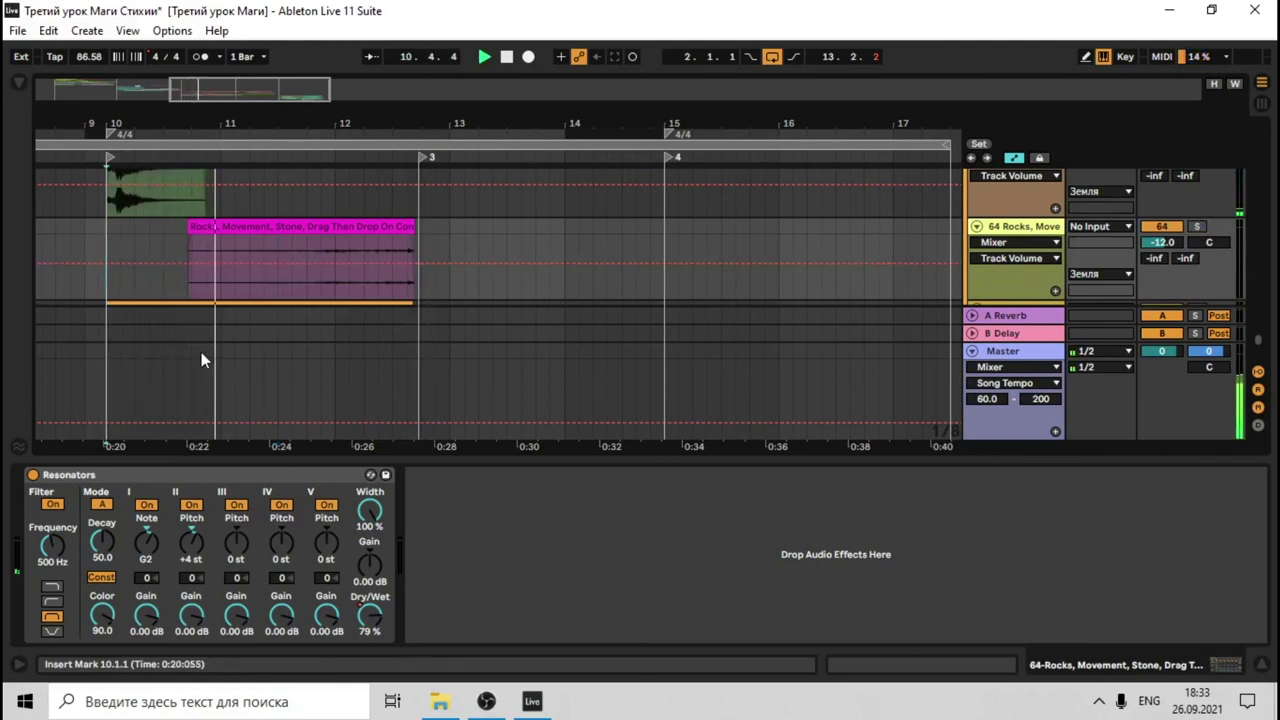
{"action": "scroll", "coordinate": [891, 246], "scroll_direction": "down", "scroll_amount": 2}
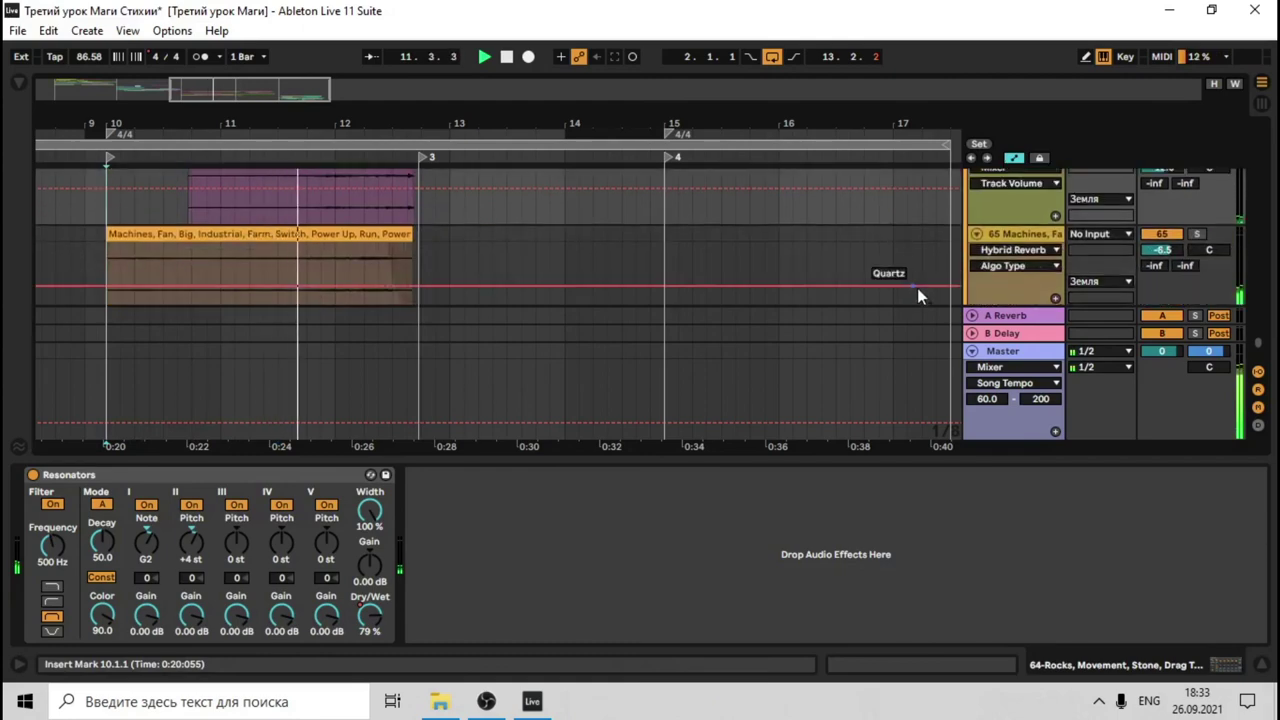
{"action": "scroll", "coordinate": [920, 285], "scroll_direction": "down", "scroll_amount": 1}
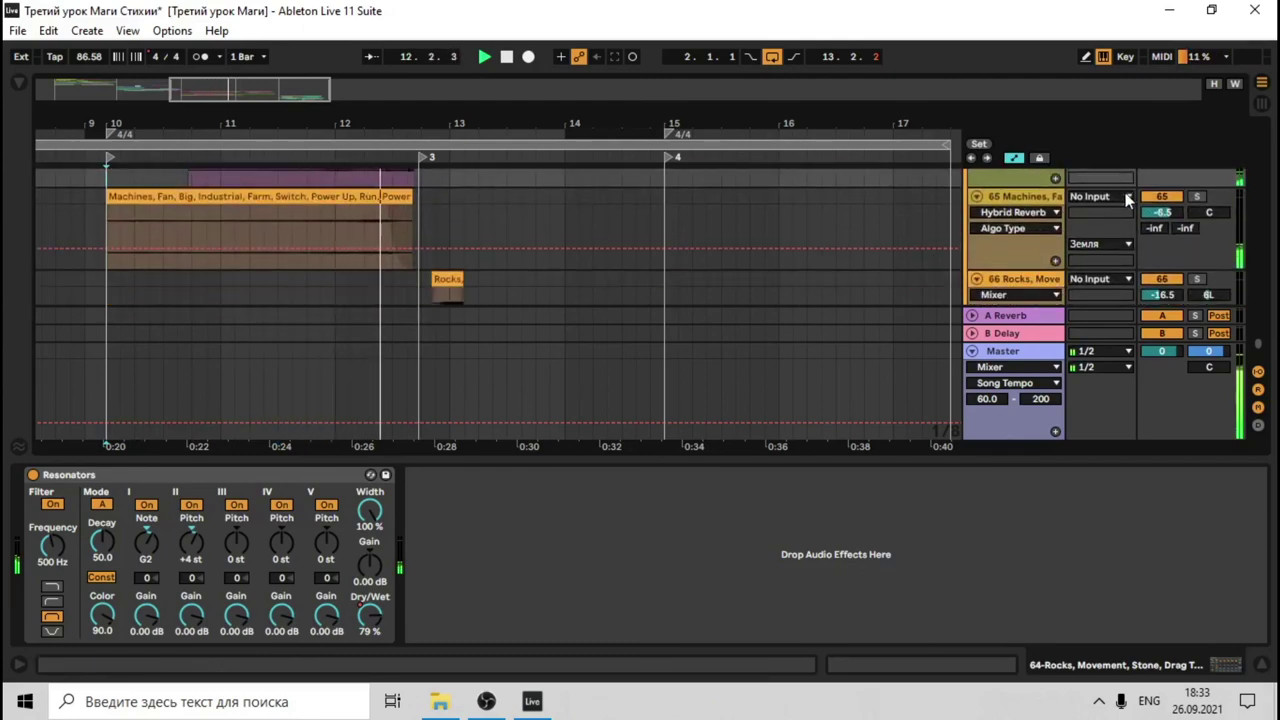
Step: Go to the Ветер section at bar 15 and audition its howling gusts track 68 in solo from 15.1.3
{"action": "left_click_drag", "start_coordinate": [560, 118], "coordinate": [446, 109]}
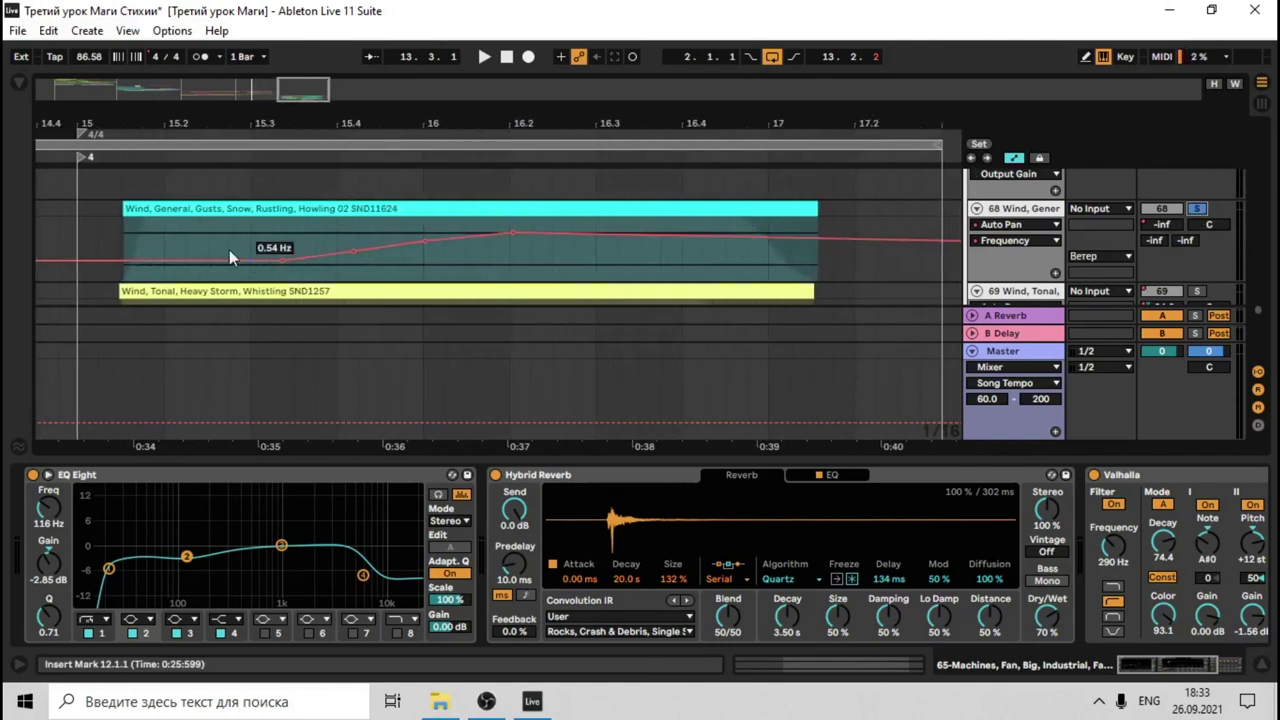
{"action": "left_click", "coordinate": [114, 237]}
{"action": "key", "text": "space"}
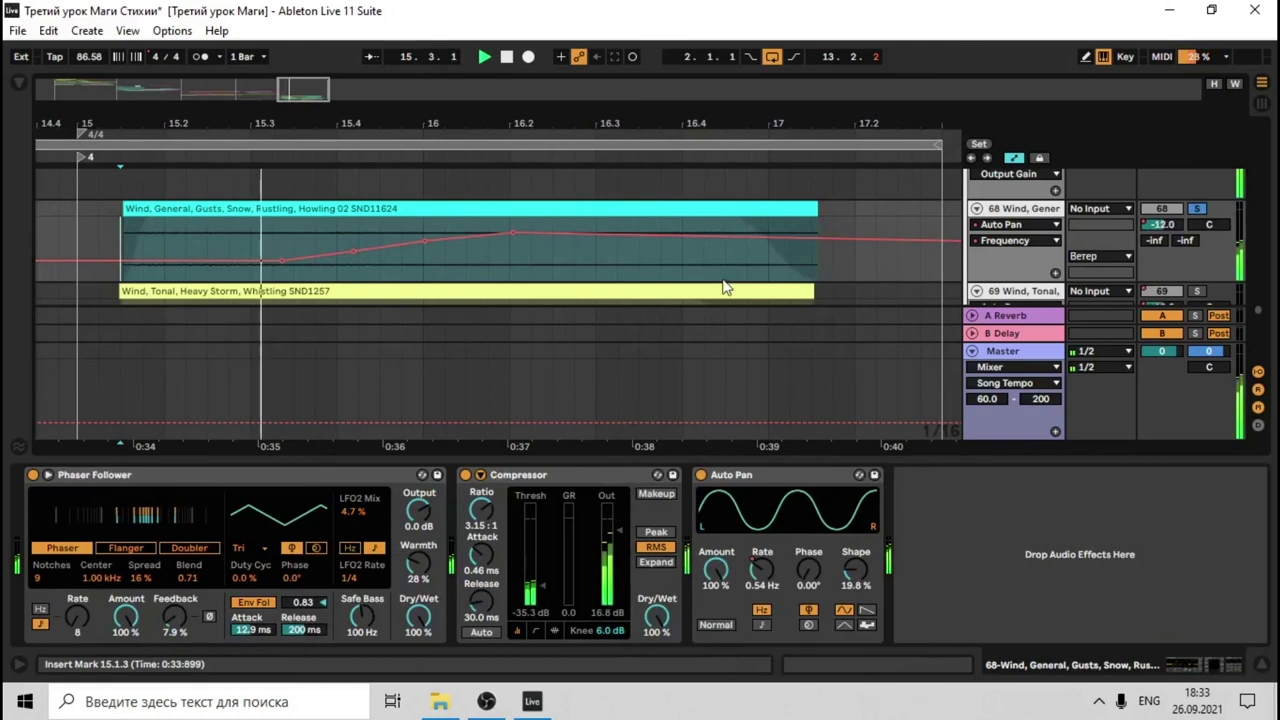
Step: Audition the whistling heavy storm track 69 of the Ветер group in solo from 15.1.3 and show its effects
{"action": "scroll", "coordinate": [1055, 243], "scroll_direction": "down", "scroll_amount": 1}
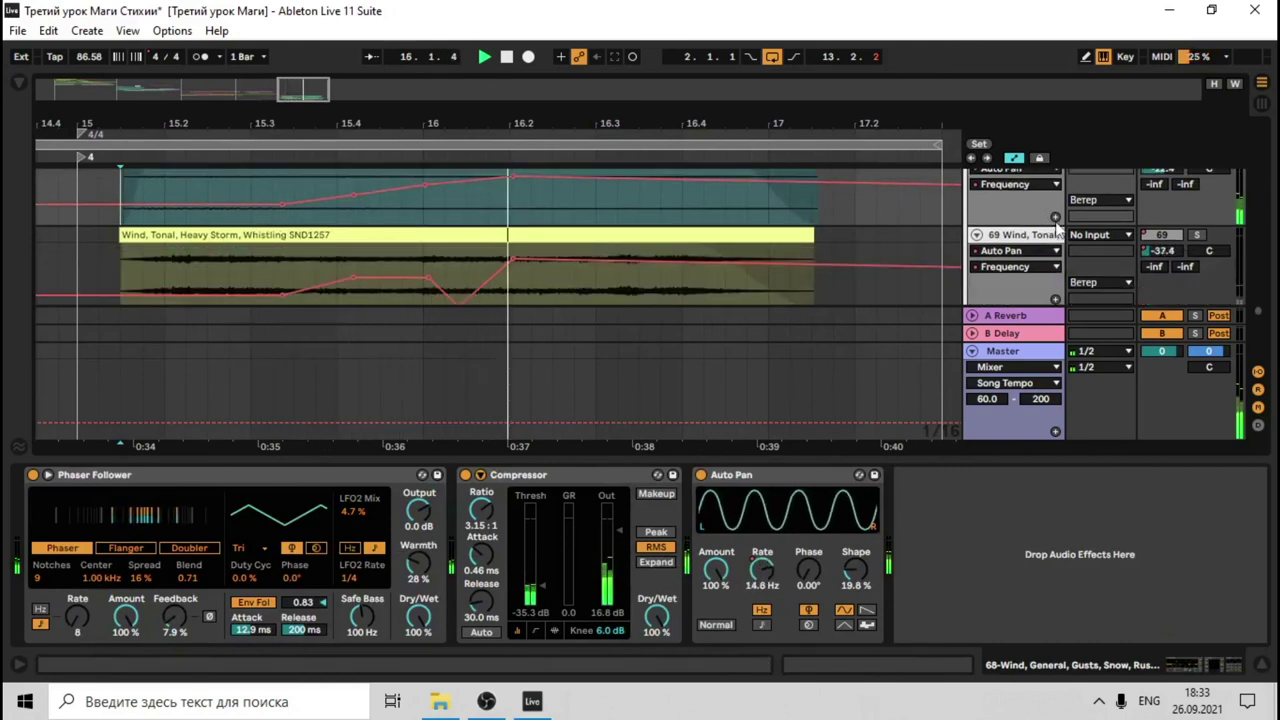
{"action": "left_click", "coordinate": [1197, 234]}
{"action": "key", "text": "space"}
{"action": "key", "text": "space"}
{"action": "scroll", "coordinate": [889, 261], "scroll_direction": "down", "scroll_amount": 1}
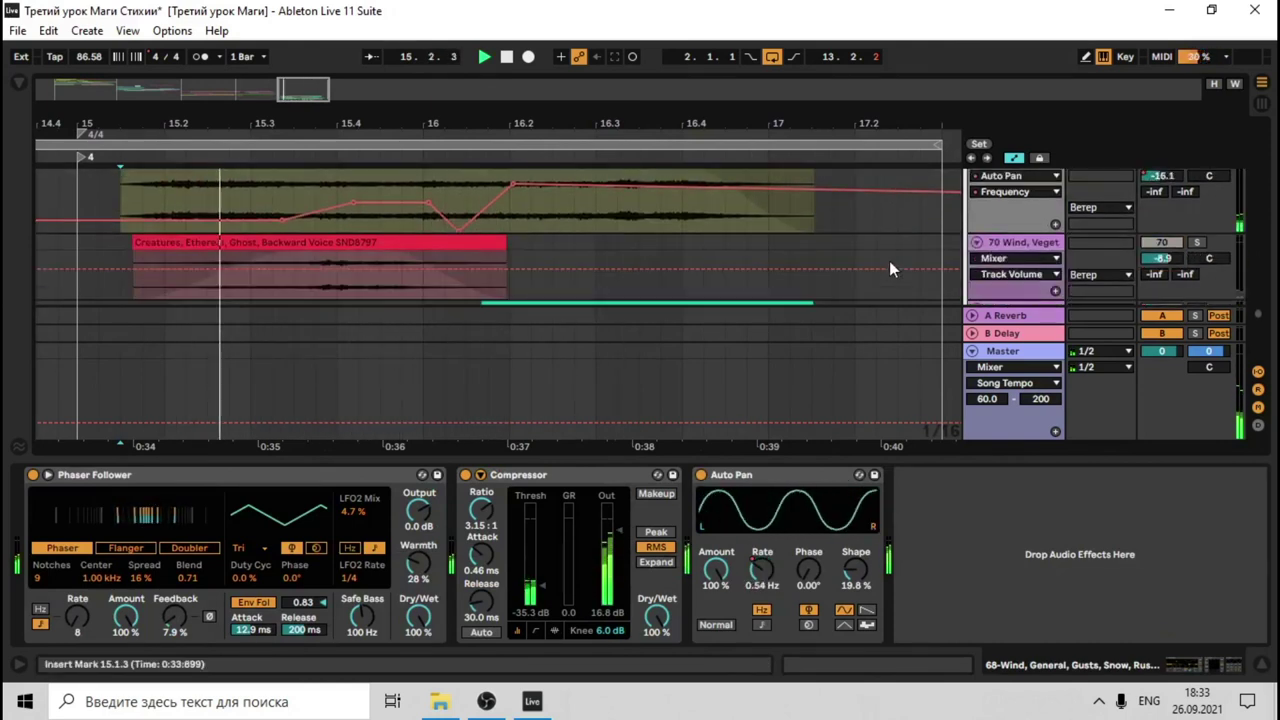
{"action": "left_click", "coordinate": [875, 205]}
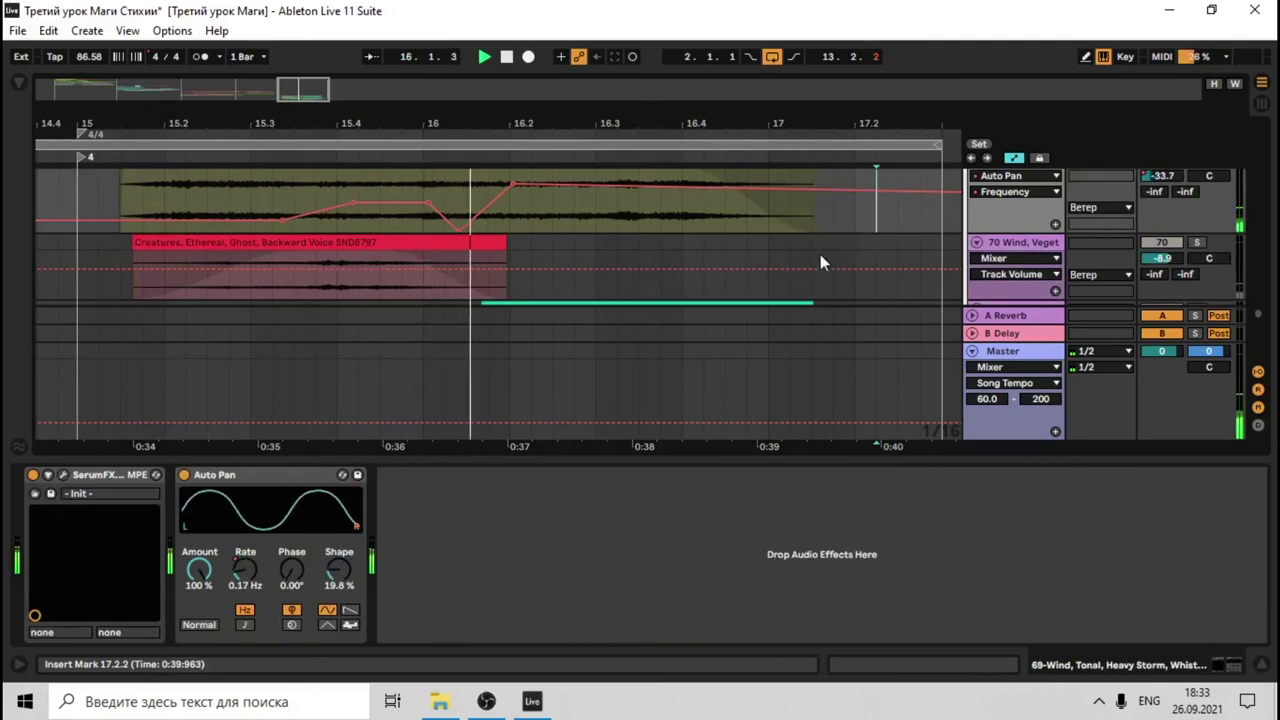
Step: Audition the backward ghost voice clips on tracks 70 and 71 in solo
{"action": "left_click", "coordinate": [877, 254]}
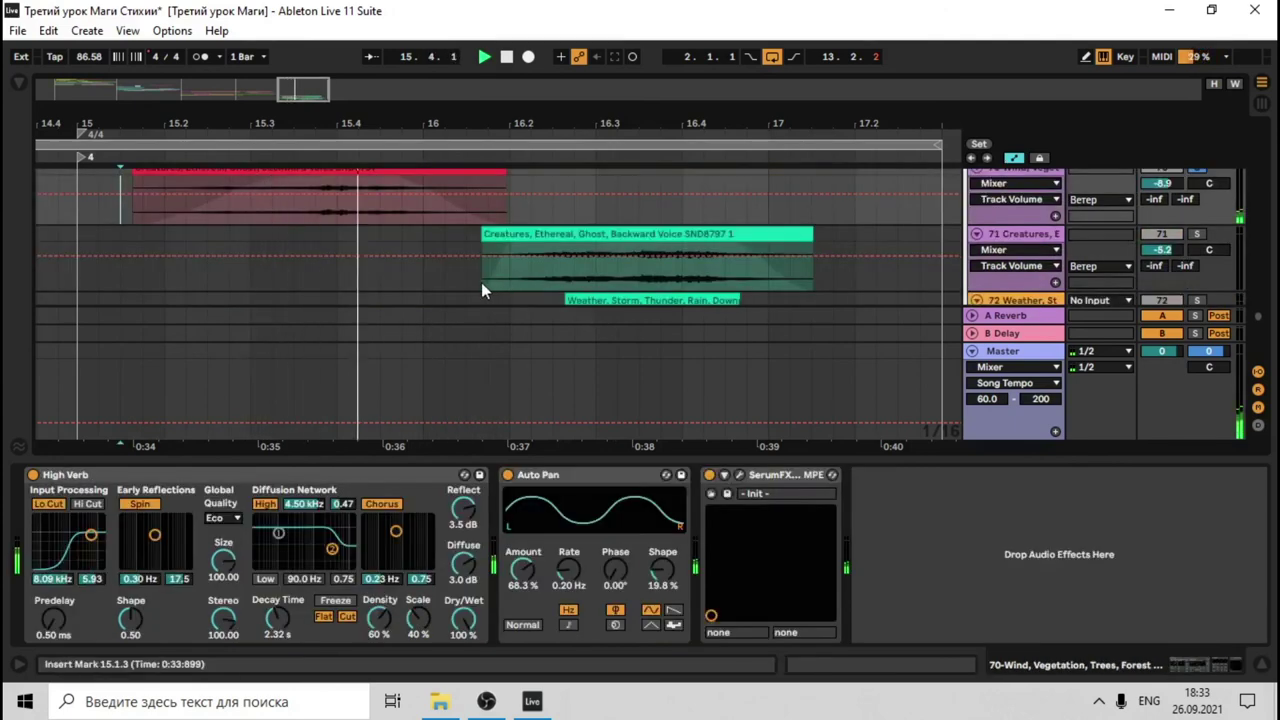
{"action": "left_click", "coordinate": [1197, 234]}
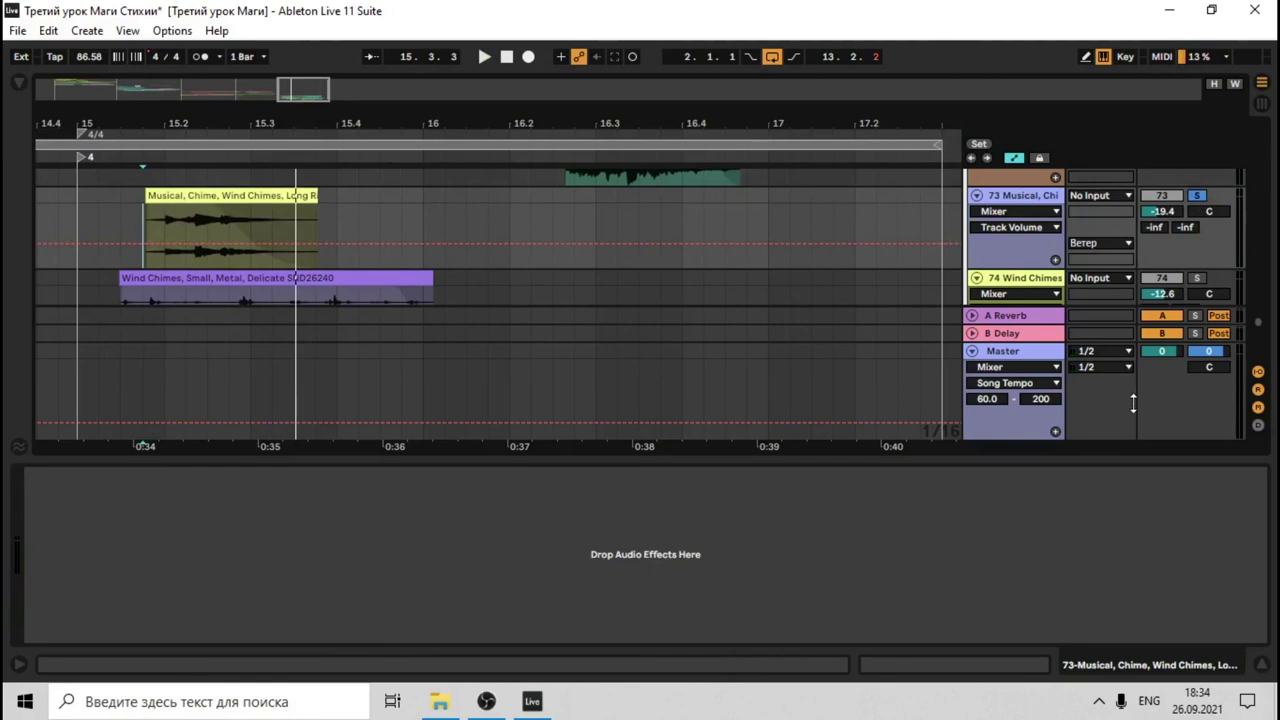
Step: Collapse the Master track and audition the small metal wind chimes track 74 in solo from 15.1.2
{"action": "left_click_drag", "start_coordinate": [1132, 403], "coordinate": [1131, 451]}
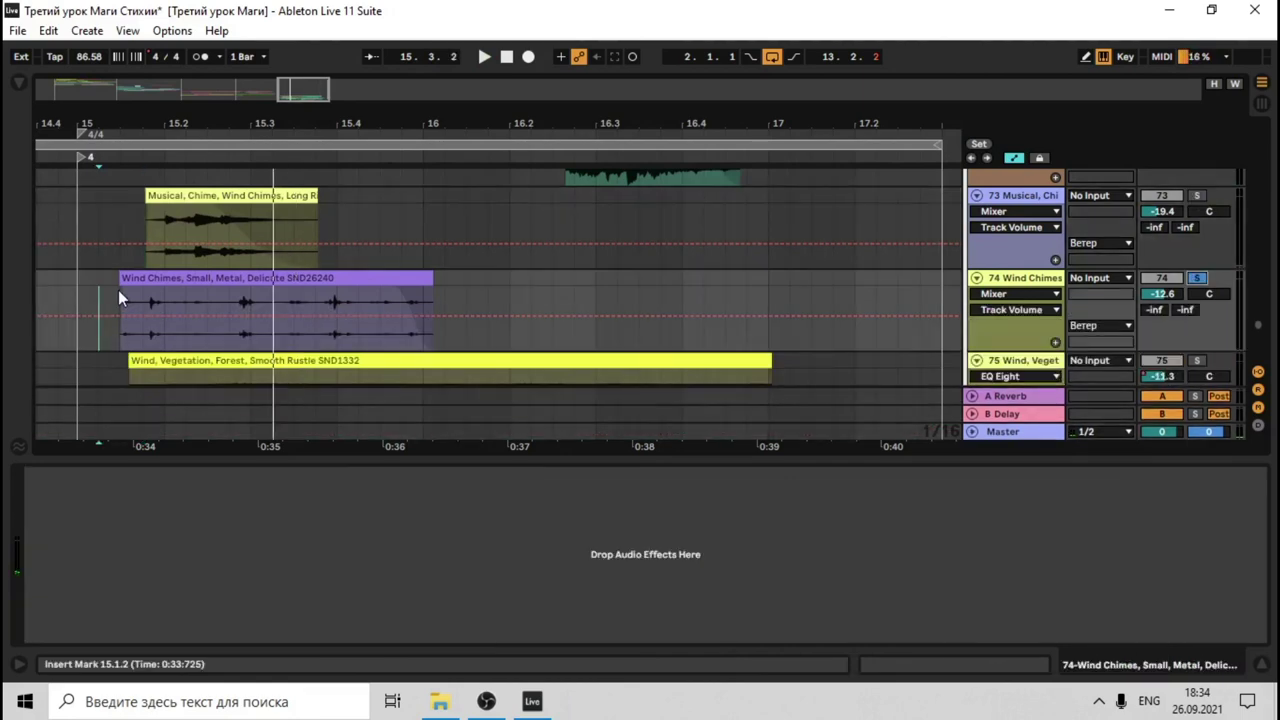
{"action": "key", "text": "space"}
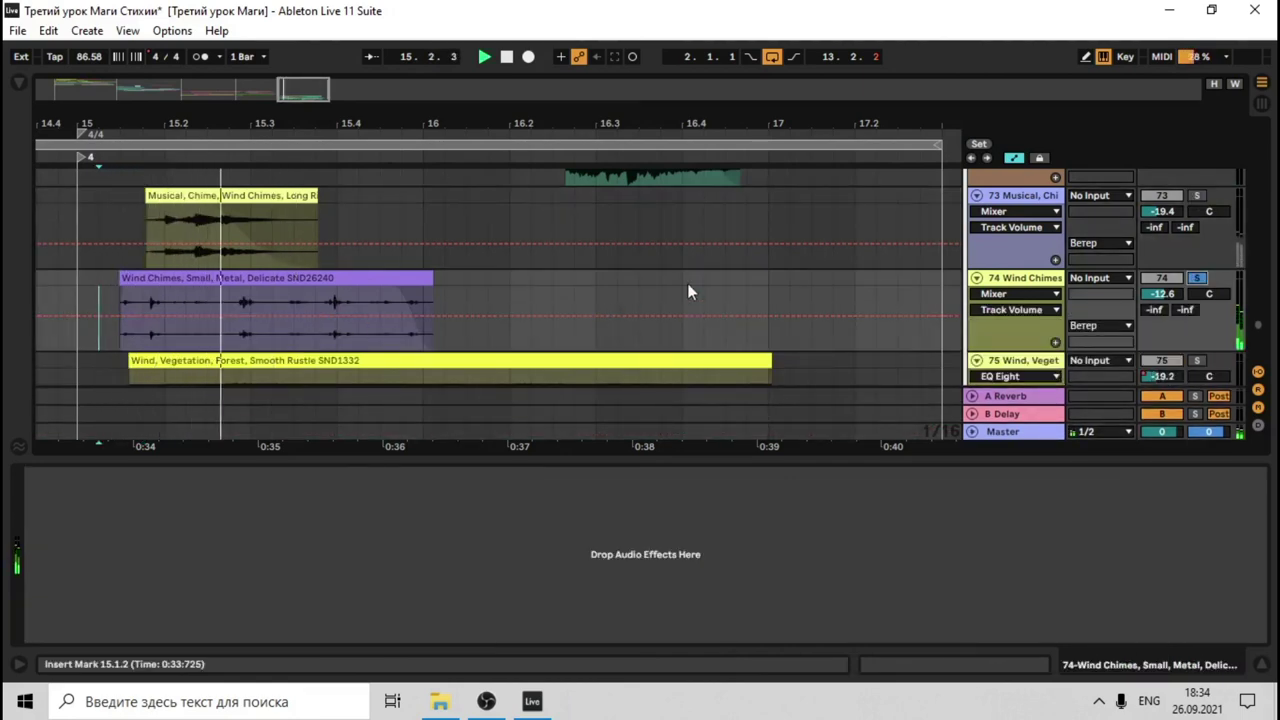
Step: Audition the forest rustle track 75 from 15.1.3 and the creepy howling wind track 76 from 15.1.1, each in solo
{"action": "scroll", "coordinate": [672, 272], "scroll_direction": "down", "scroll_amount": 3}
{"action": "scroll", "coordinate": [718, 247], "scroll_direction": "up", "scroll_amount": 1}
{"action": "scroll", "coordinate": [718, 247], "scroll_direction": "down", "scroll_amount": 4}
{"action": "key", "text": "space"}
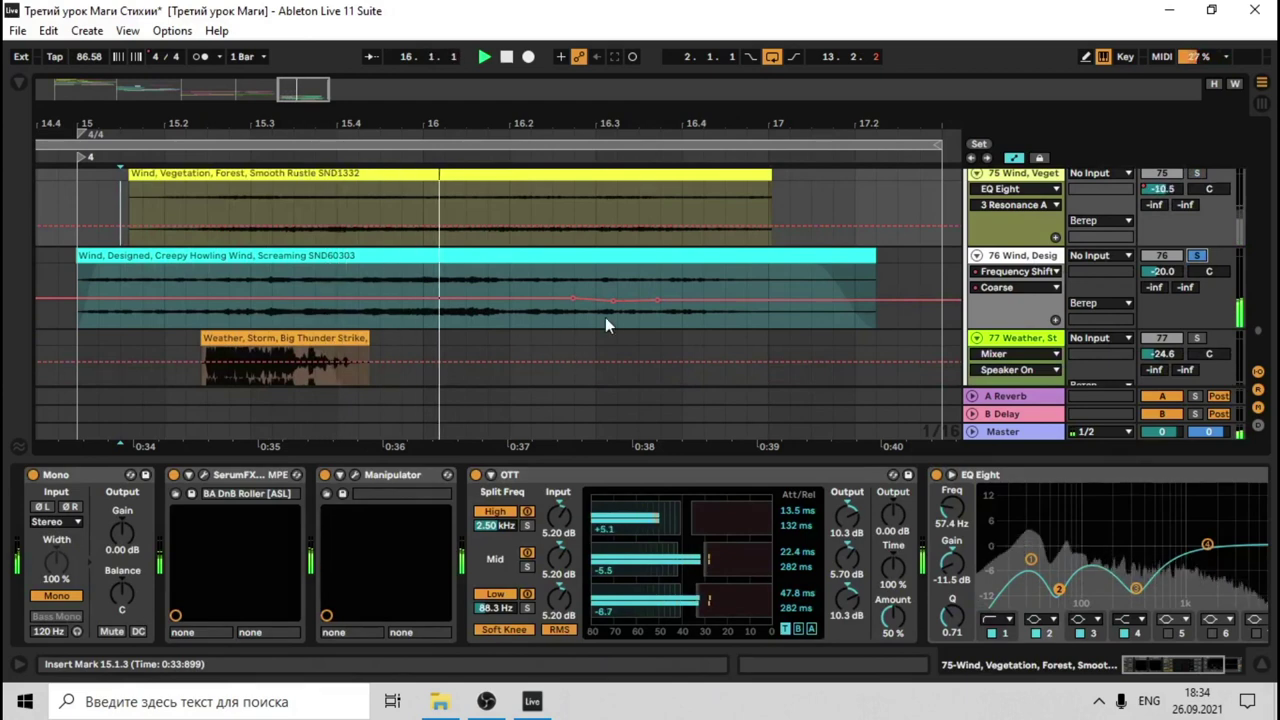
{"action": "left_click", "coordinate": [80, 325]}
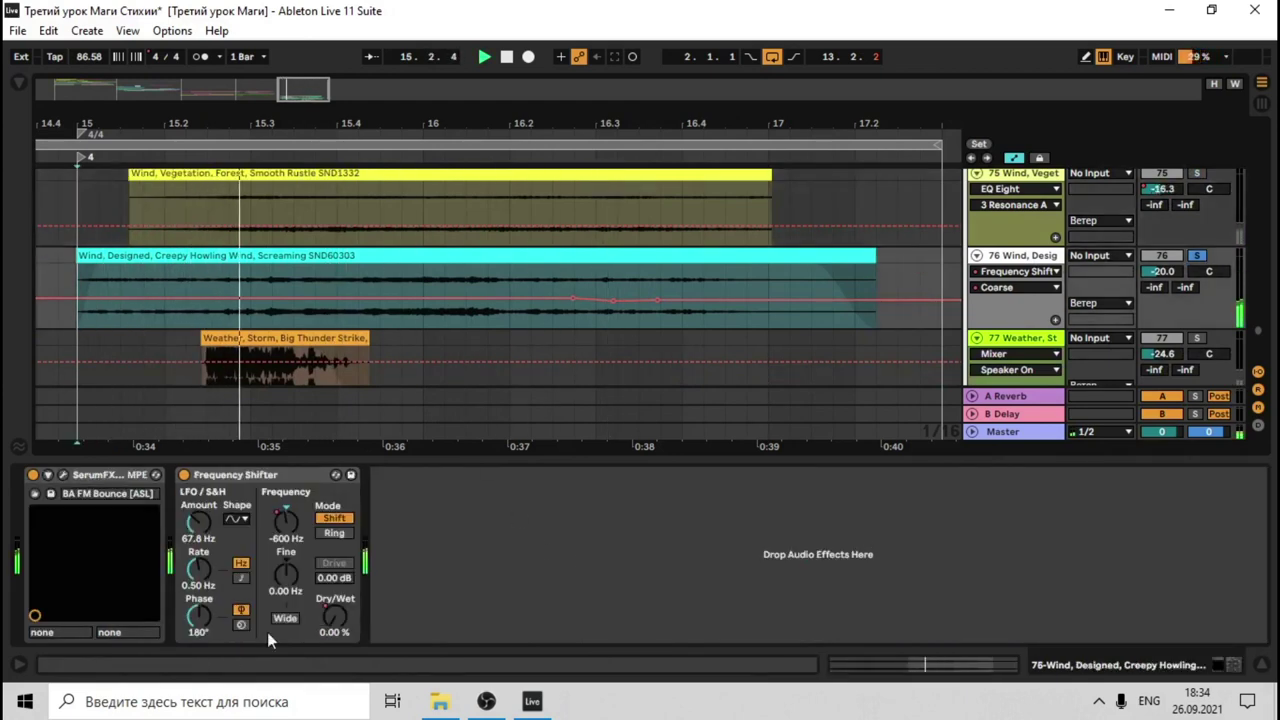